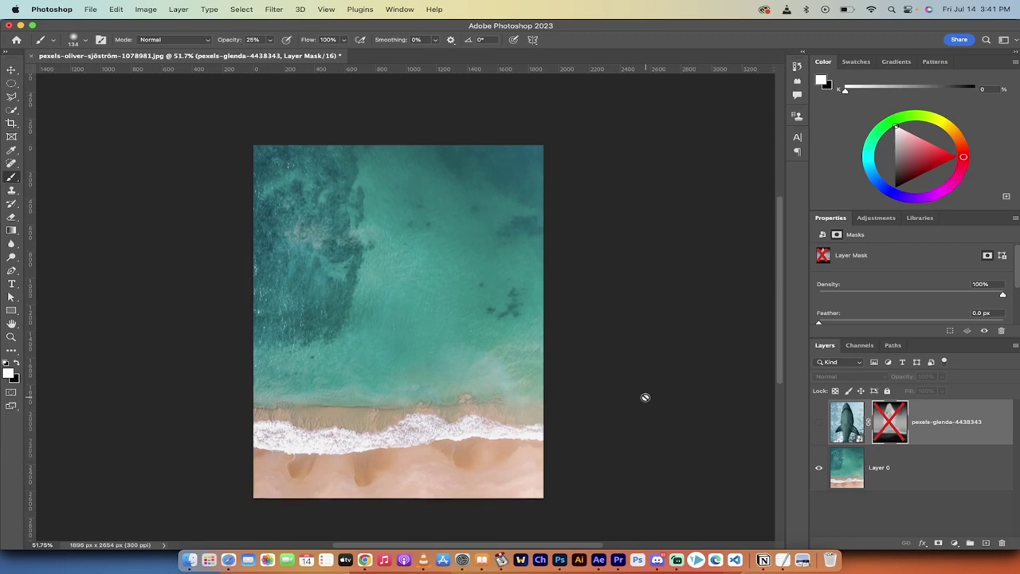
Re-enable the shark layer's disabled mask, toggling the layer's visibility to compare with the beach.
{"action": "scroll", "coordinate": [646, 397], "scroll_direction": "up", "scroll_amount": 1}
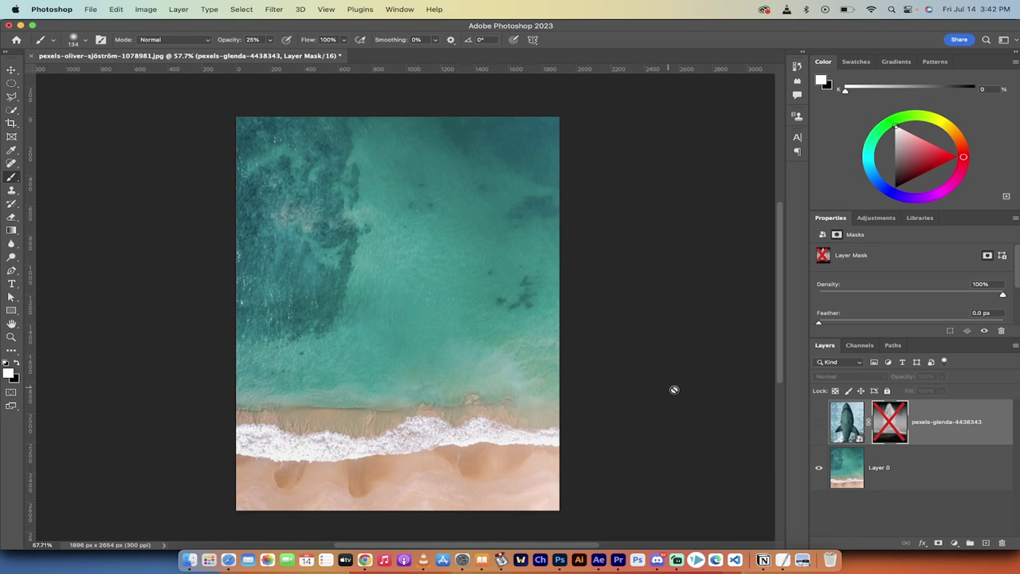
{"action": "left_click", "coordinate": [818, 423]}
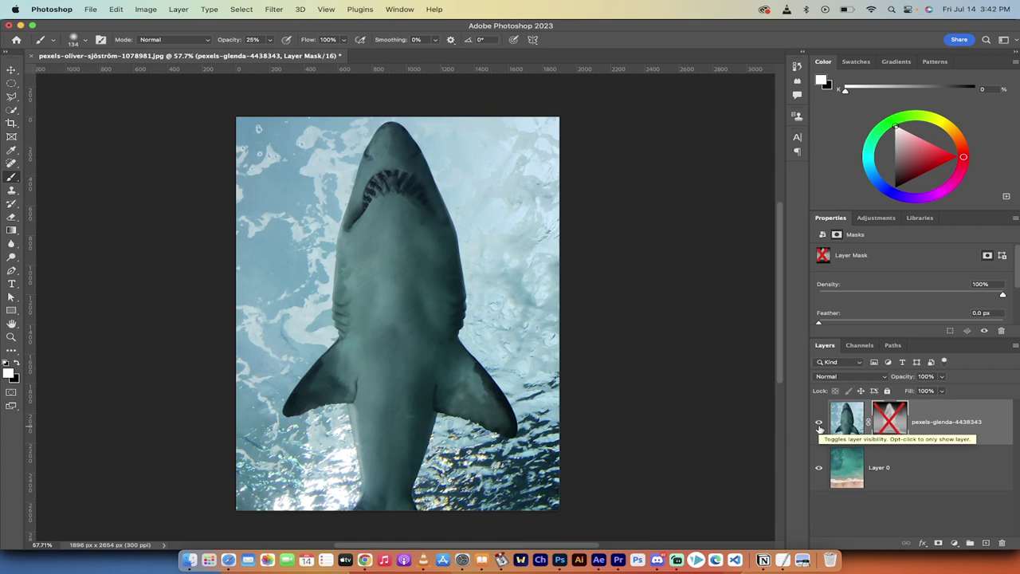
{"action": "left_click", "coordinate": [818, 423]}
{"action": "left_click", "coordinate": [819, 424]}
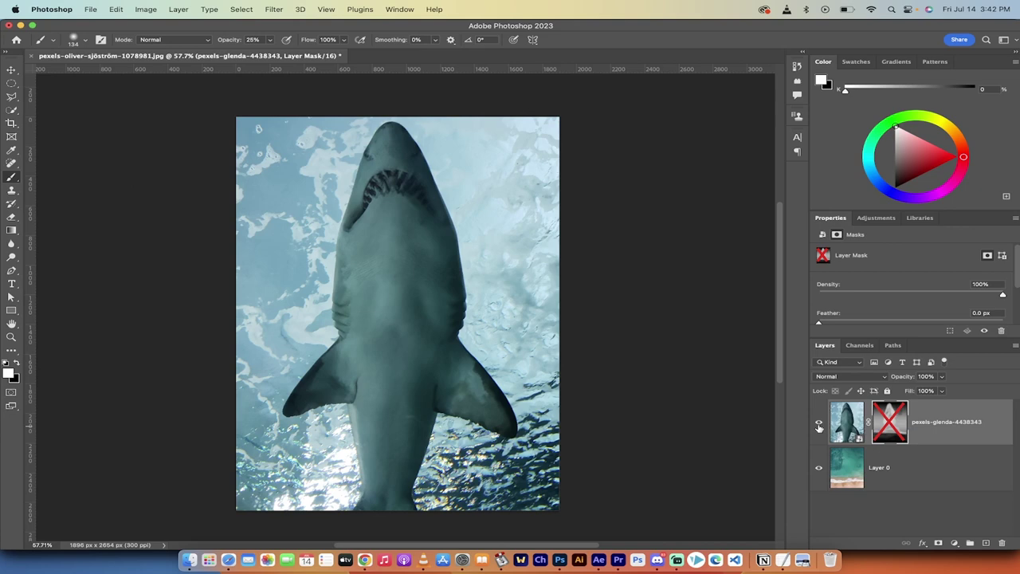
{"action": "left_click", "coordinate": [892, 426], "text": "shift"}
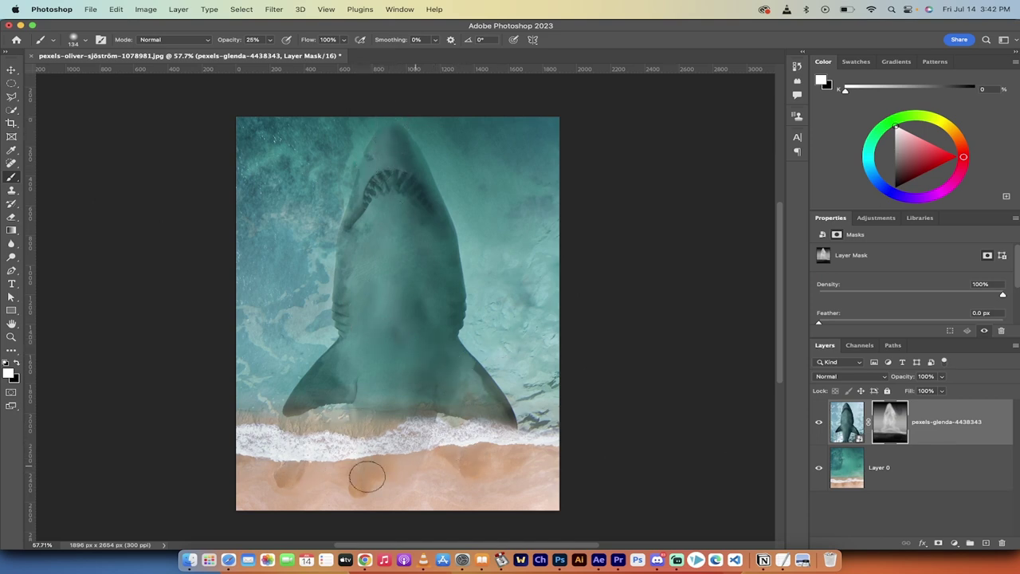
{"action": "left_click", "coordinate": [819, 423]}
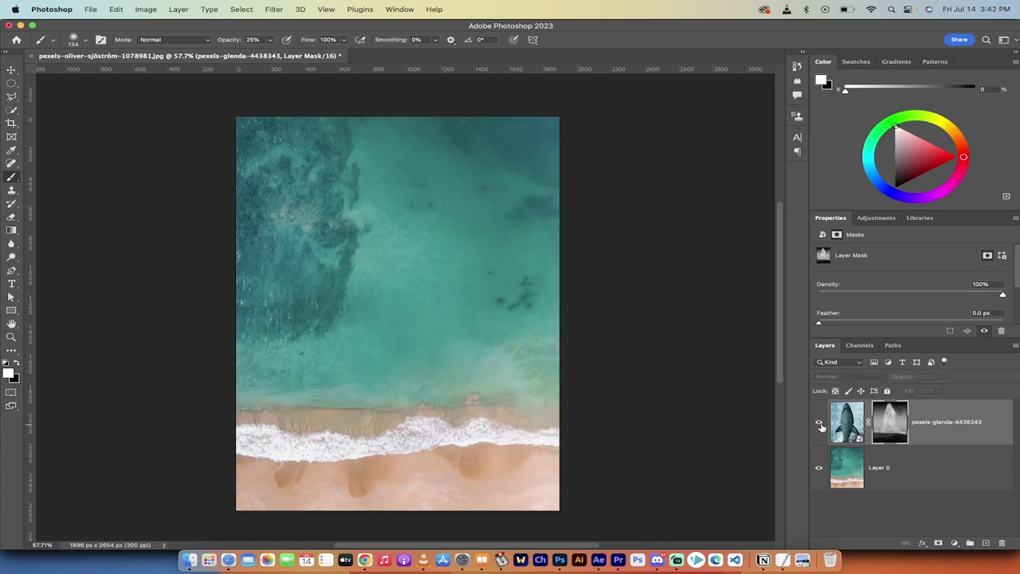
{"action": "left_click", "coordinate": [819, 424]}
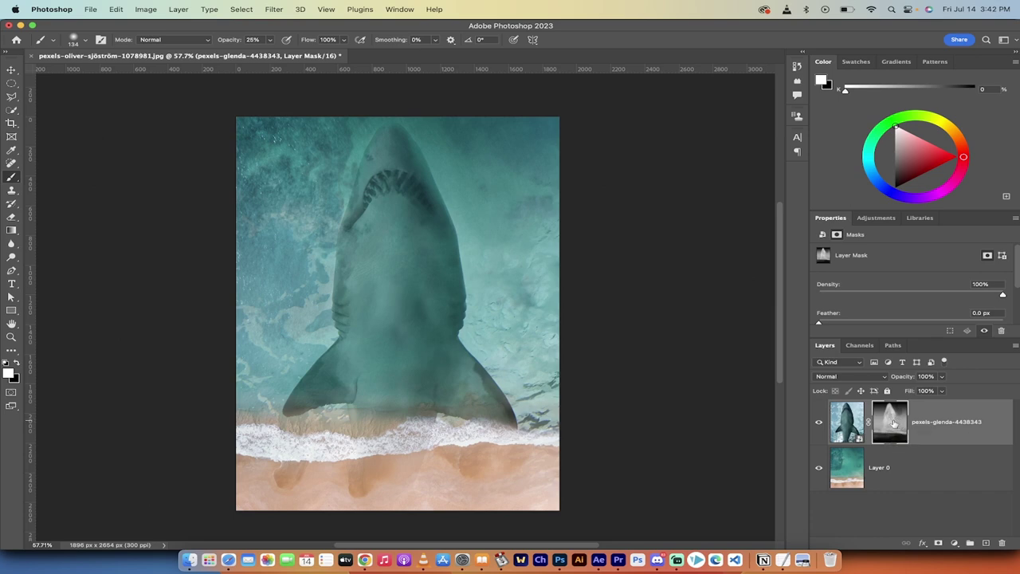
Delete the shark layer's mask and close the composite without saving.
{"action": "key", "text": "Delete"}
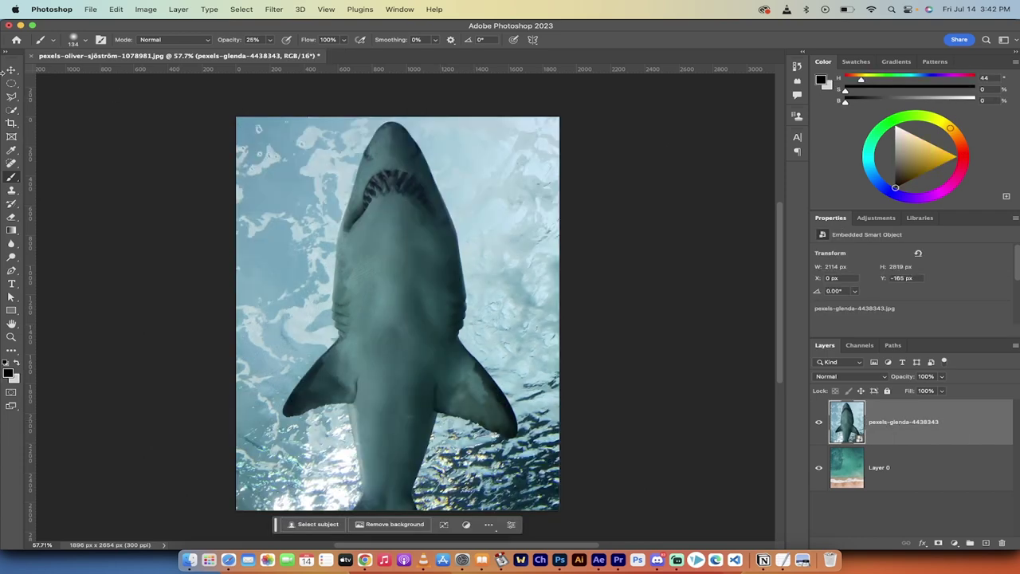
{"action": "left_click", "coordinate": [11, 72]}
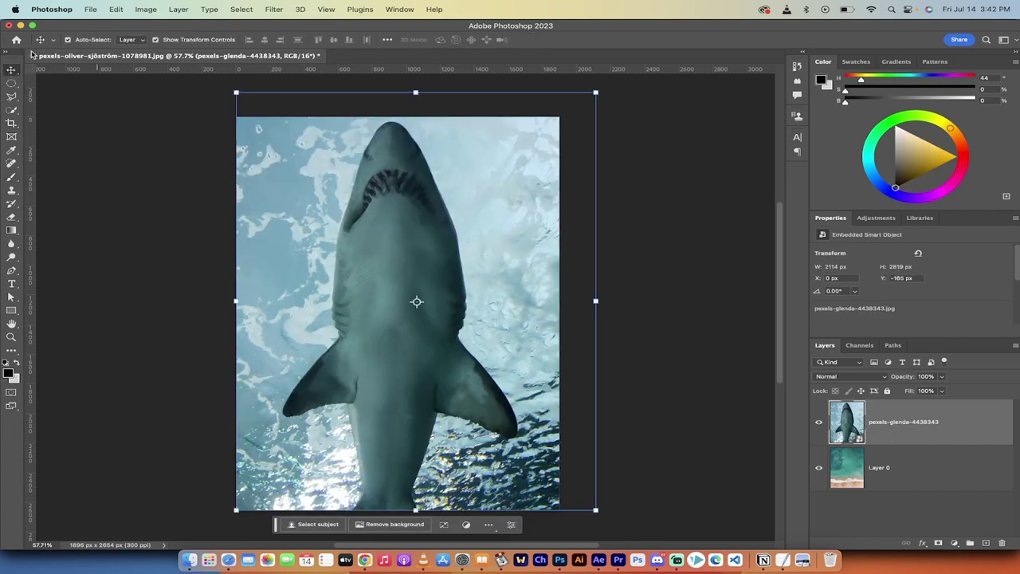
{"action": "left_click", "coordinate": [34, 56]}
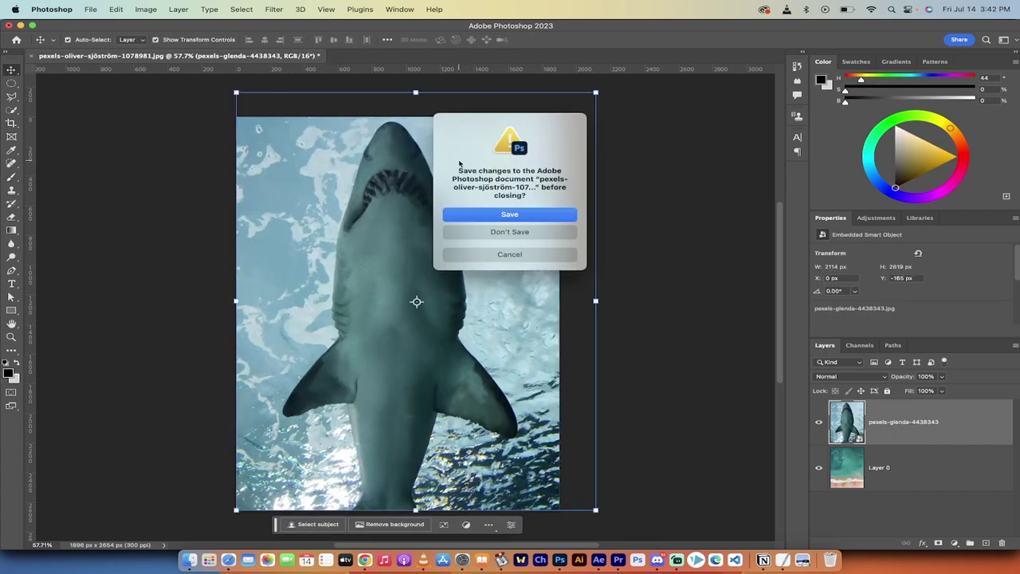
{"action": "left_click", "coordinate": [469, 233]}
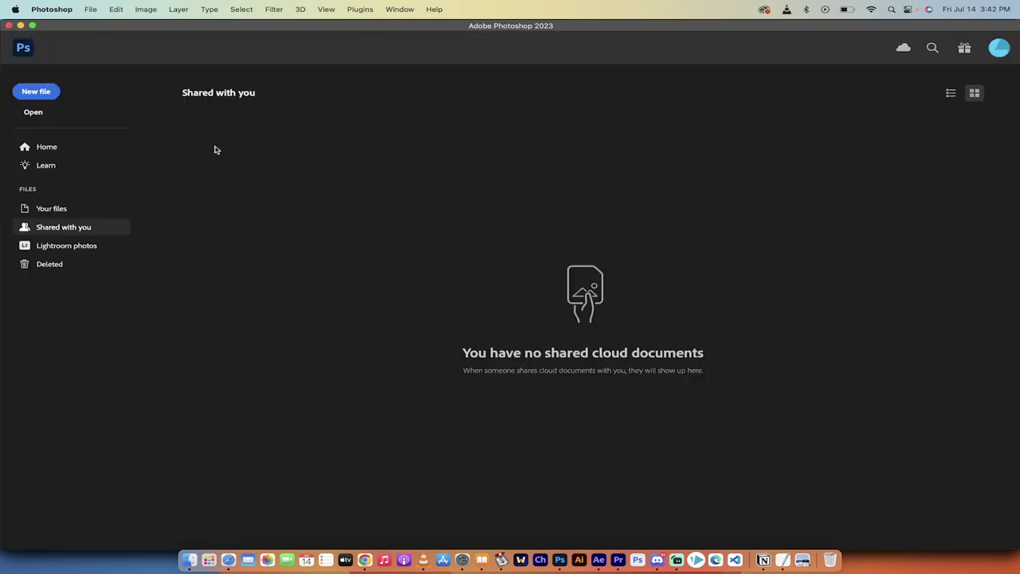
Open the aerial beach JPG from Pictures in Photoshop and unlock its background into Layer 0.
{"action": "left_click", "coordinate": [188, 562]}
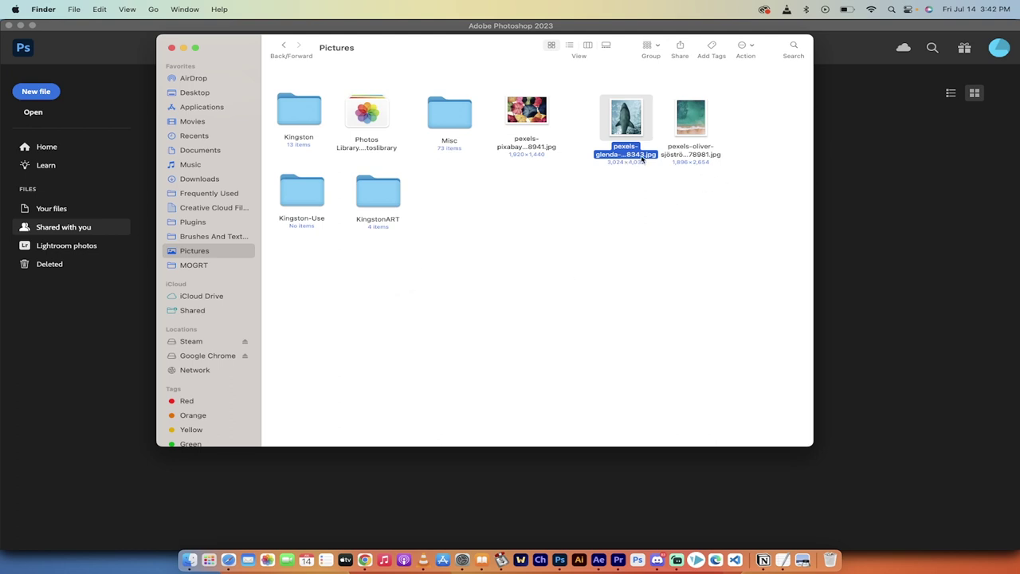
{"action": "left_click", "coordinate": [690, 152]}
{"action": "left_click_drag", "start_coordinate": [690, 151], "coordinate": [576, 371]}
{"action": "key", "text": "super+Tab"}
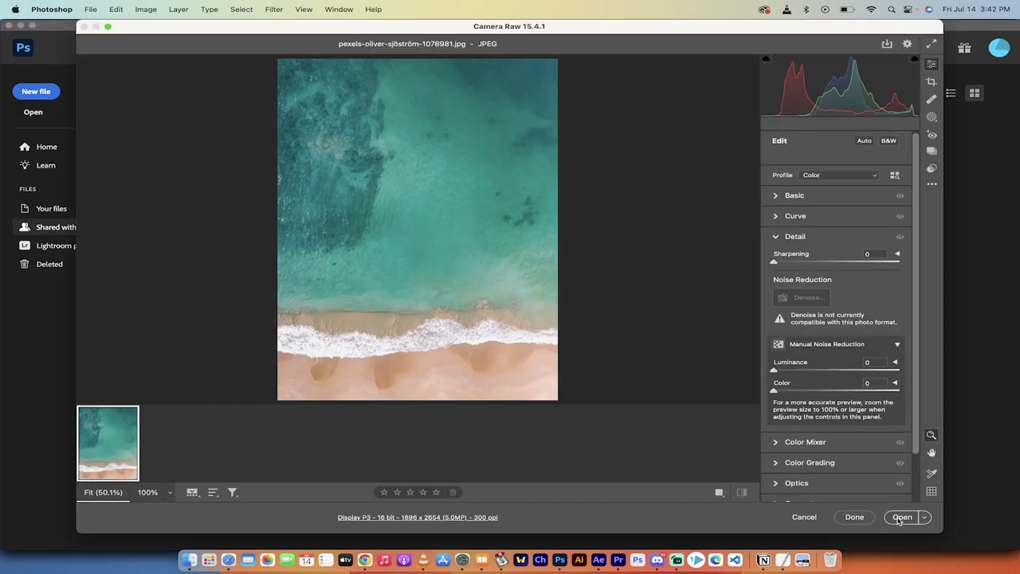
{"action": "left_click", "coordinate": [901, 517]}
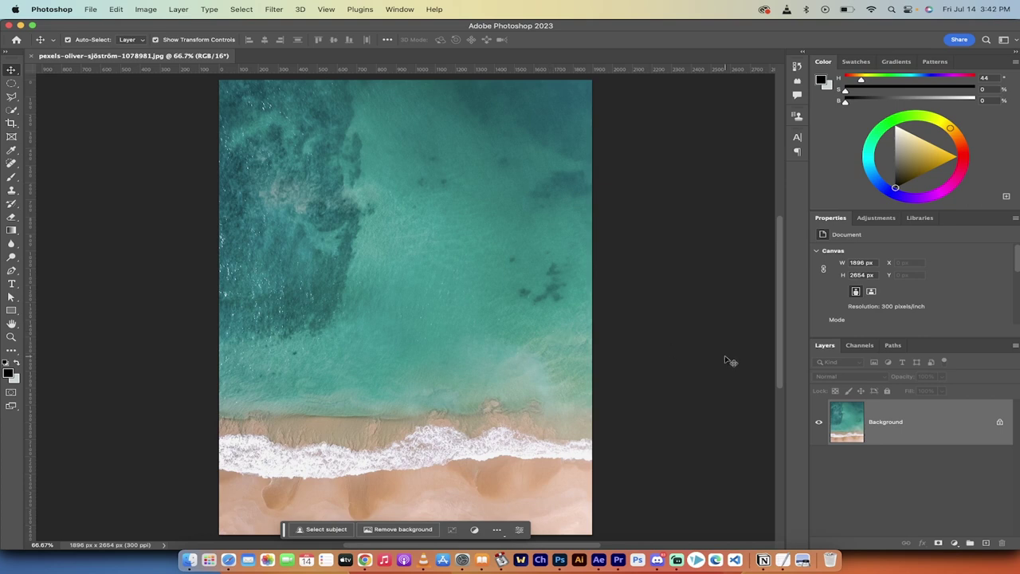
{"action": "left_click", "coordinate": [1000, 424]}
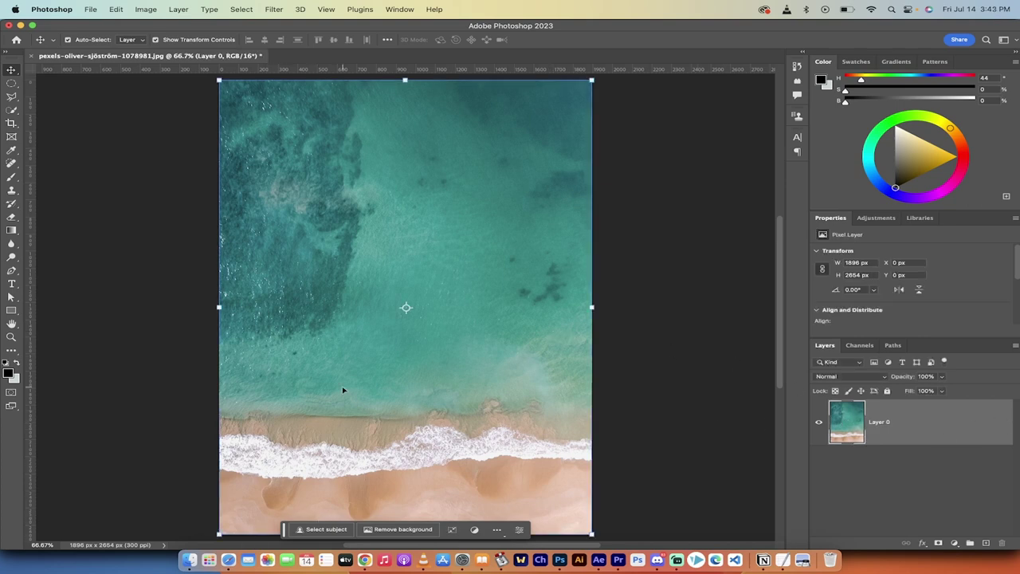
{"action": "left_click", "coordinate": [189, 560]}
Place the shark JPG over the beach as a smart object, scaled to about 71% (2145 × 2860 px).
{"action": "left_click", "coordinate": [616, 120]}
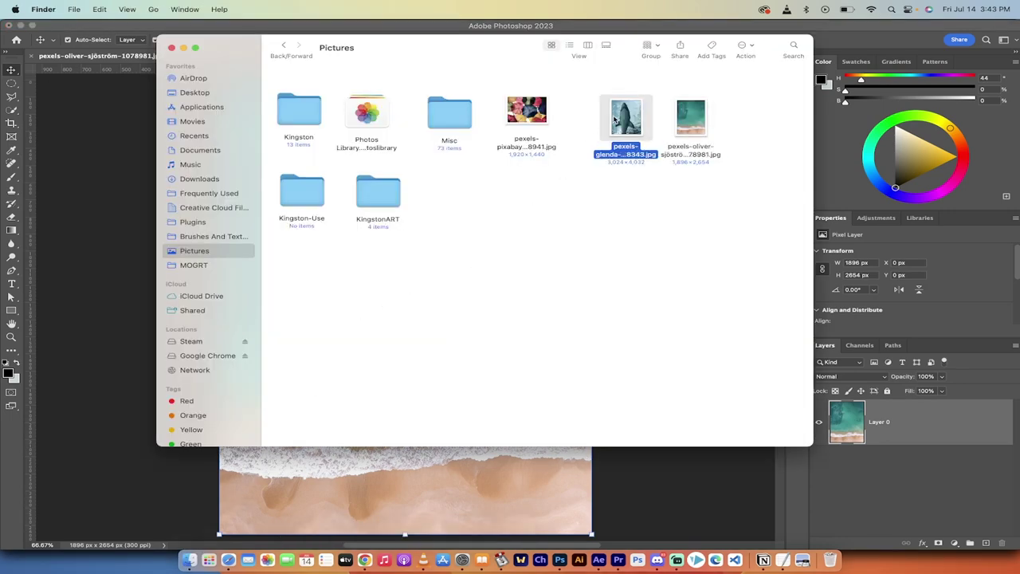
{"action": "left_click_drag", "start_coordinate": [620, 121], "coordinate": [443, 228]}
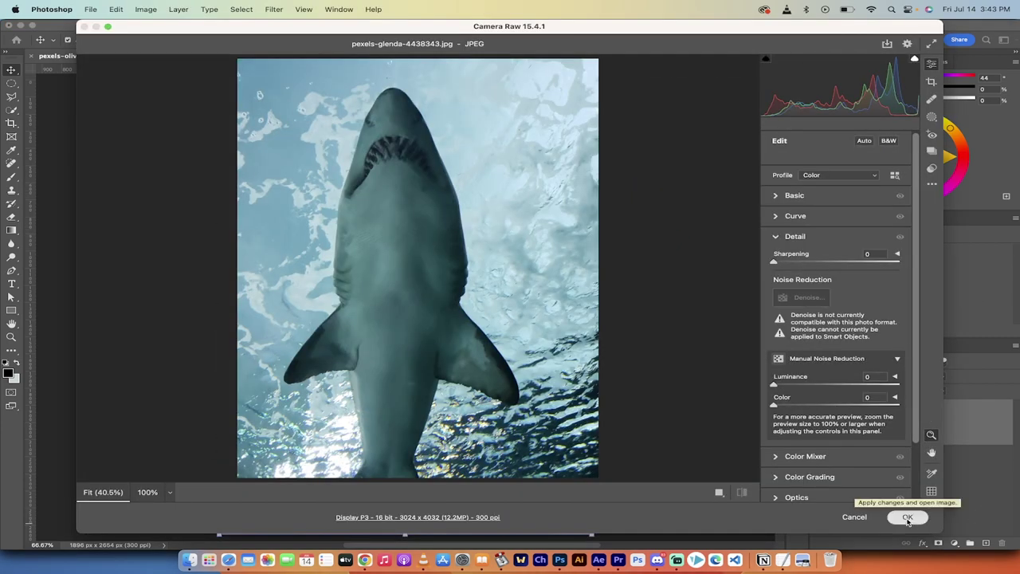
{"action": "left_click", "coordinate": [912, 519]}
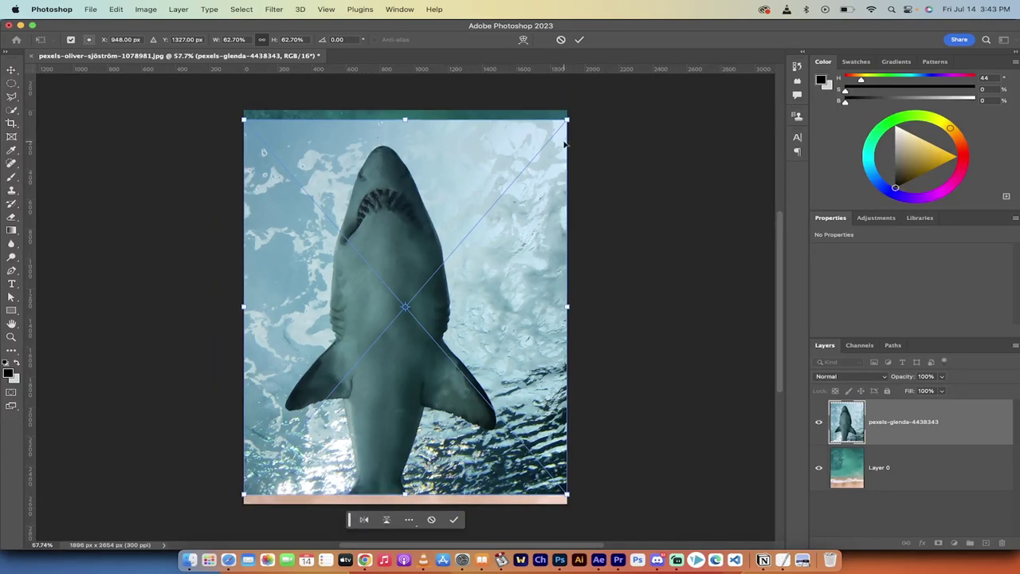
{"action": "left_click_drag", "start_coordinate": [567, 118], "coordinate": [599, 88]}
{"action": "mouse_move", "coordinate": [391, 201]}
{"action": "left_mouse_down"}
{"action": "mouse_move", "coordinate": [401, 206]}
{"action": "mouse_move", "coordinate": [391, 215]}
{"action": "left_mouse_up"}
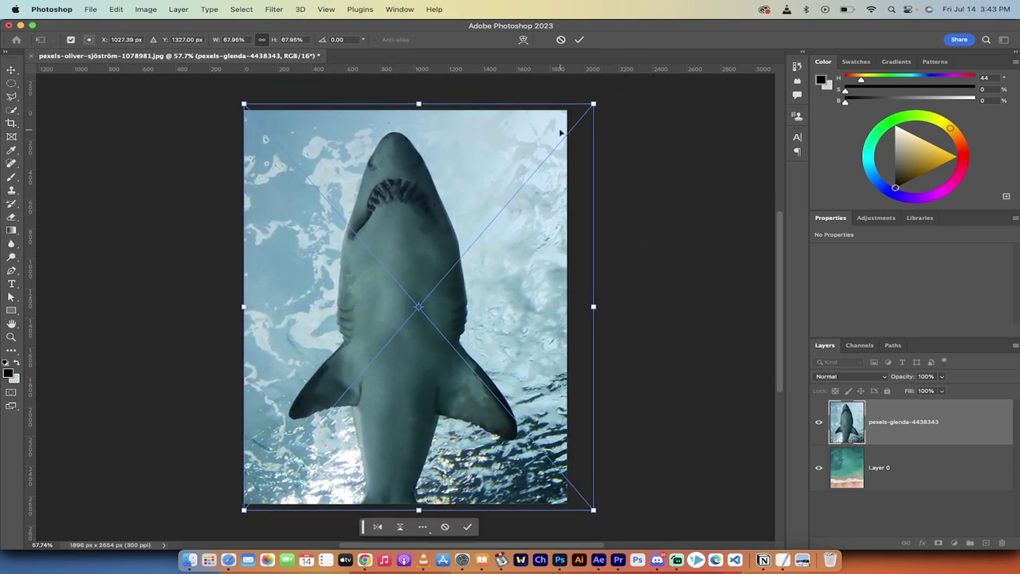
{"action": "left_click_drag", "start_coordinate": [596, 104], "coordinate": [622, 97]}
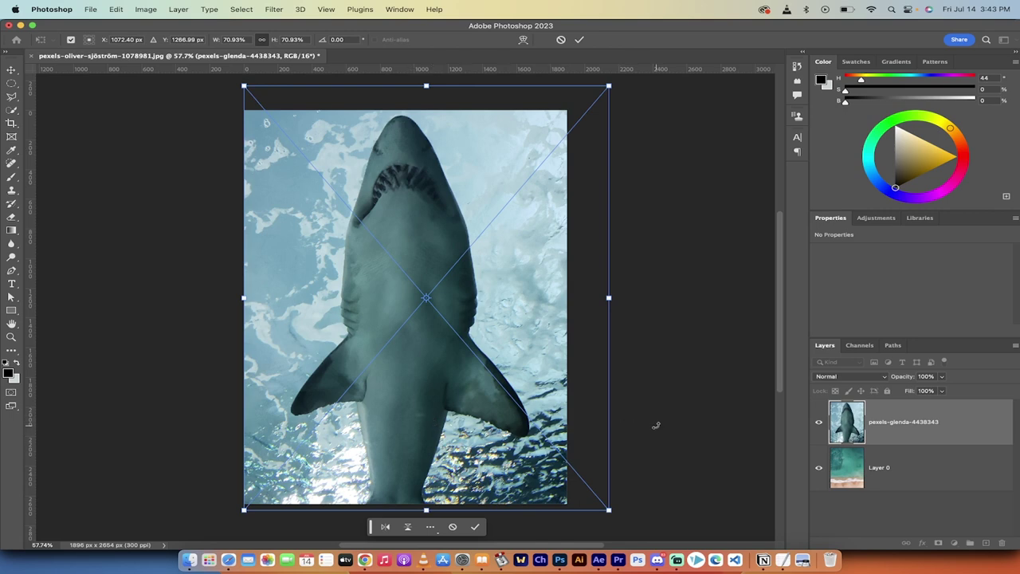
{"action": "key", "text": "Return"}
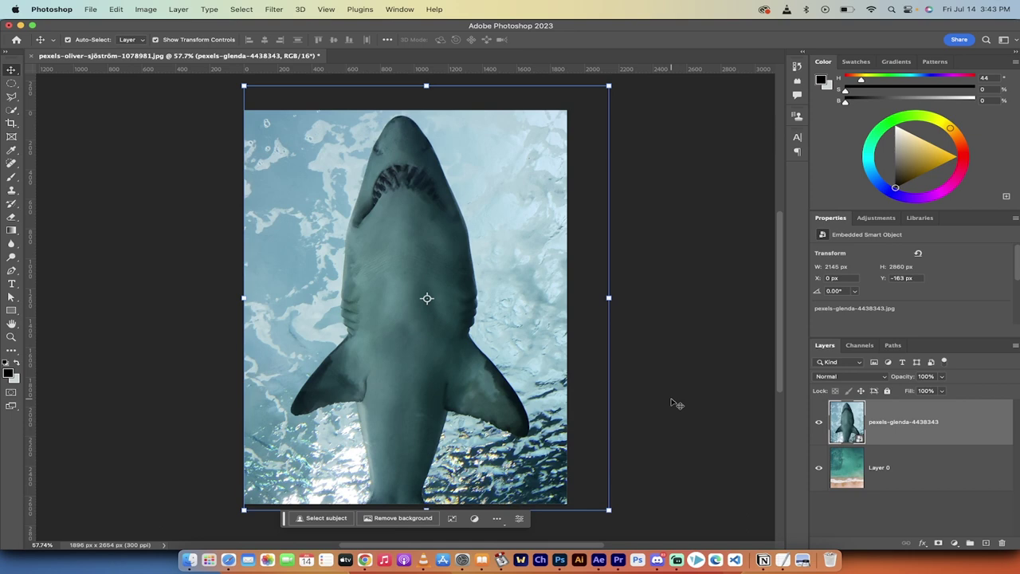
Check the shark against the beach, then attach a white mask to the shark smart-object layer.
{"action": "left_click", "coordinate": [671, 404]}
{"action": "left_click", "coordinate": [821, 423]}
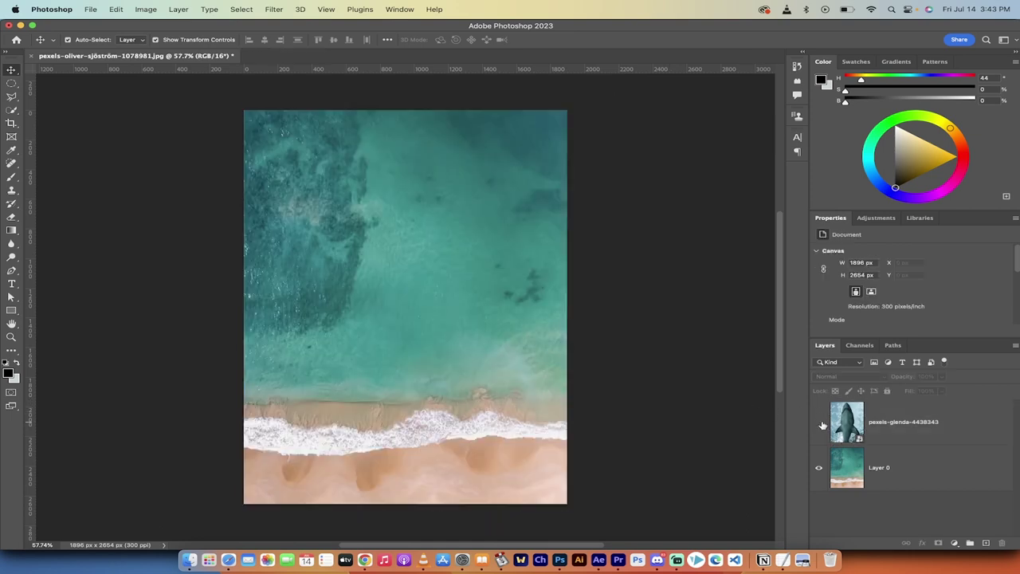
{"action": "left_click", "coordinate": [820, 423]}
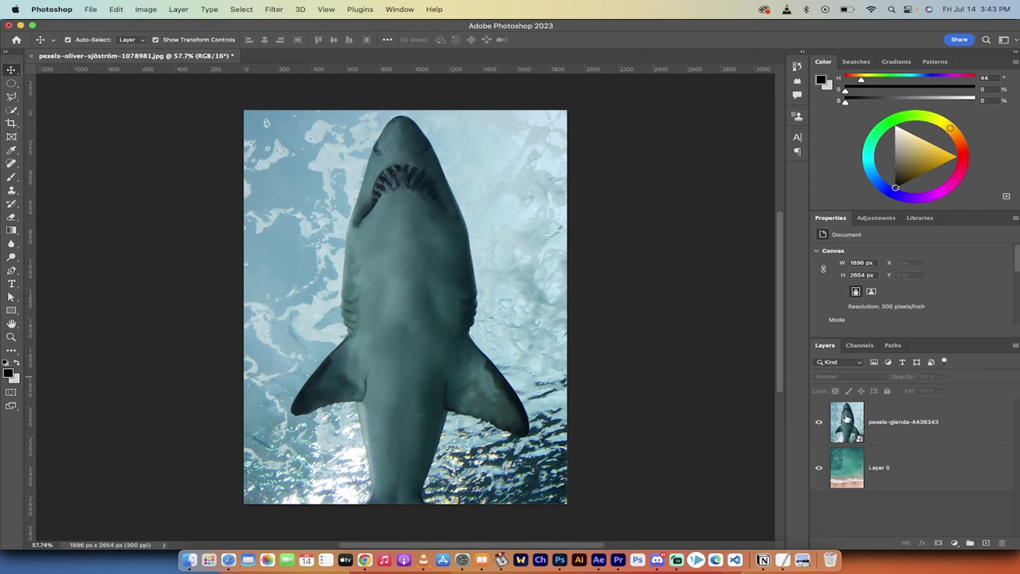
{"action": "left_click", "coordinate": [849, 424]}
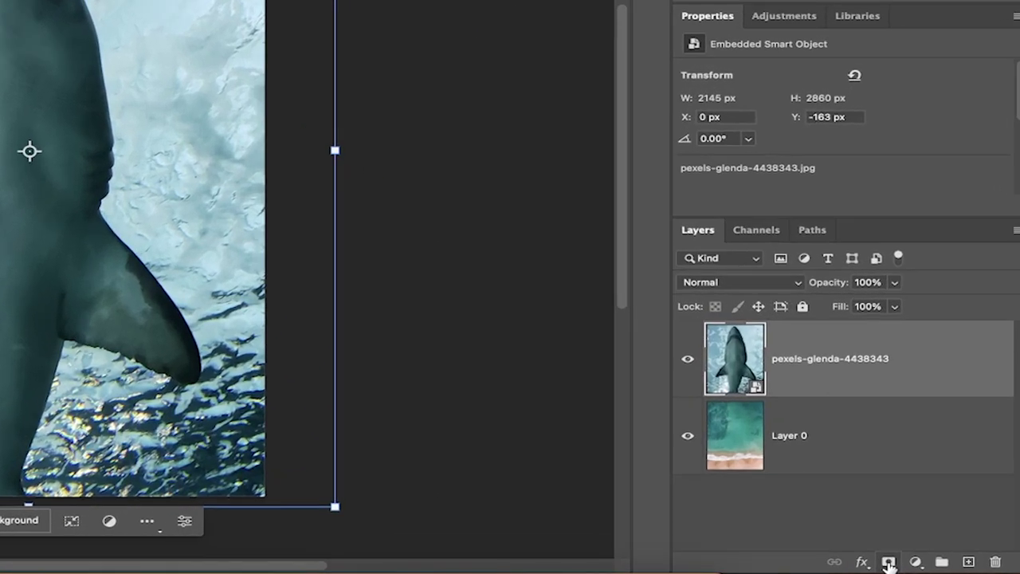
{"action": "left_click", "coordinate": [888, 561]}
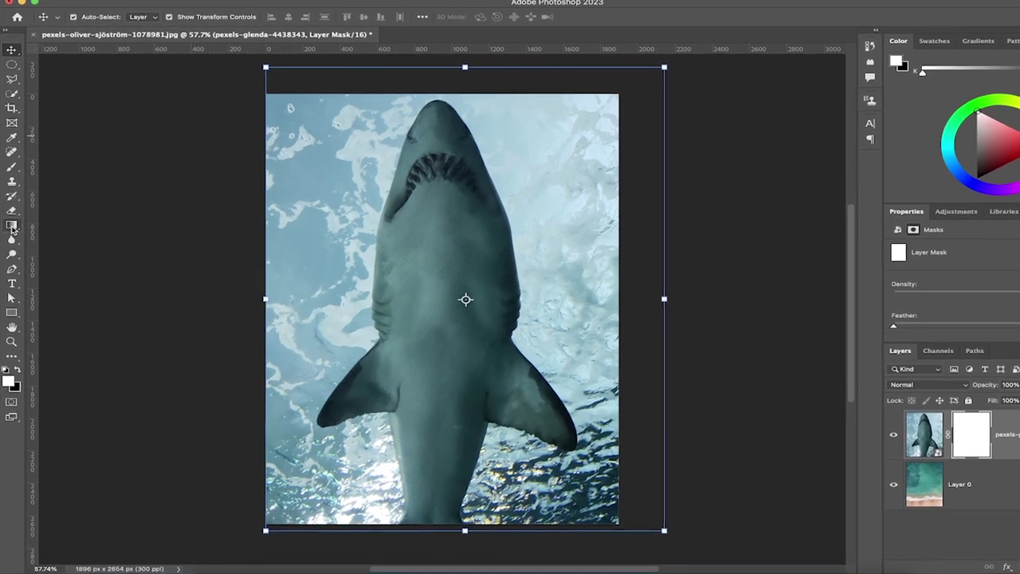
Select the Gradient tool with black foreground and the third Basics black-to-white preset.
{"action": "left_click", "coordinate": [12, 229]}
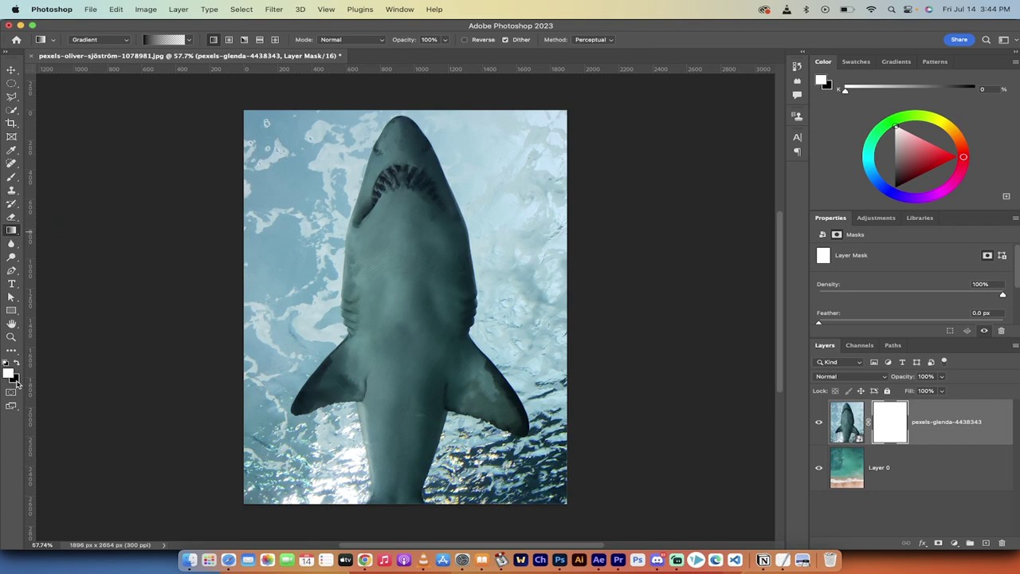
{"action": "left_click", "coordinate": [17, 363]}
{"action": "left_click", "coordinate": [17, 364]}
{"action": "left_click", "coordinate": [190, 41]}
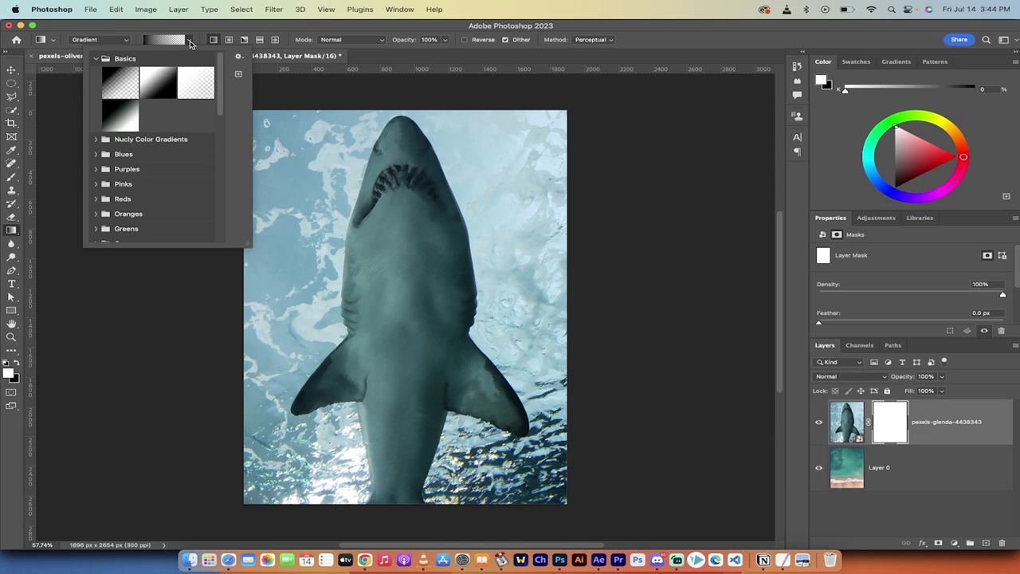
{"action": "left_click", "coordinate": [190, 42]}
{"action": "left_click", "coordinate": [190, 42]}
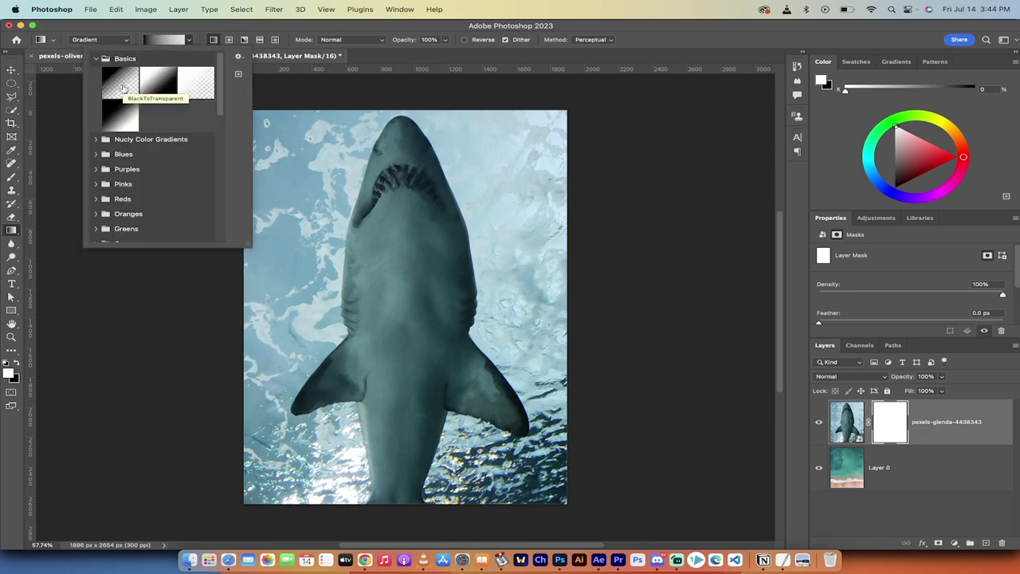
{"action": "left_click", "coordinate": [190, 42]}
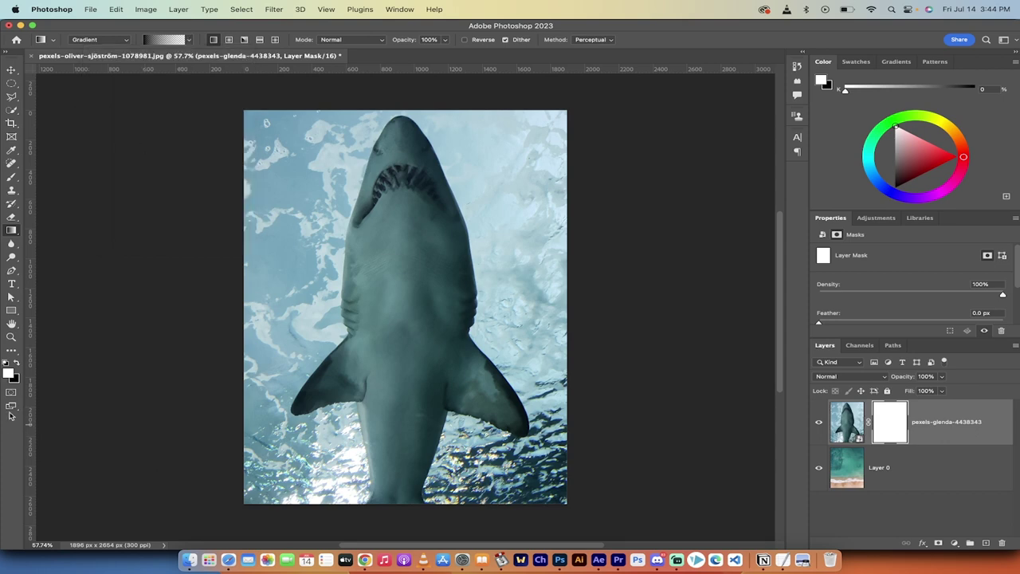
{"action": "left_click", "coordinate": [18, 365]}
{"action": "left_click", "coordinate": [190, 40]}
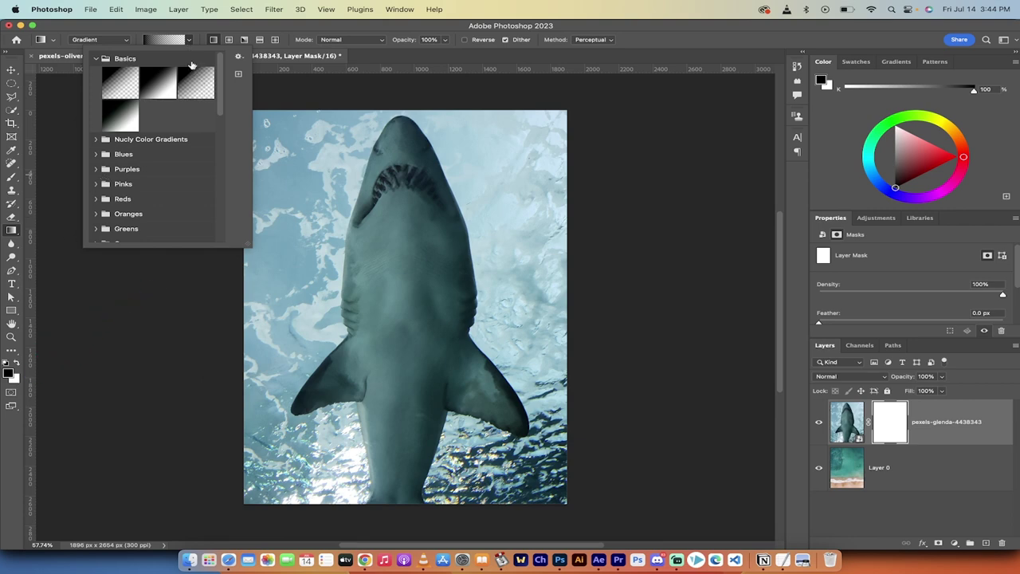
{"action": "left_click", "coordinate": [196, 80]}
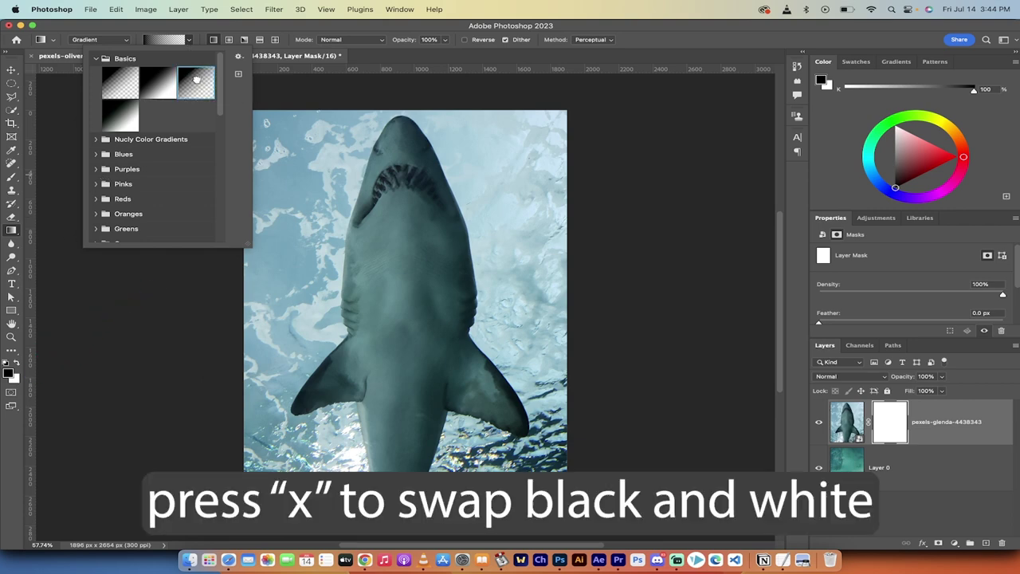
{"action": "left_click", "coordinate": [189, 40]}
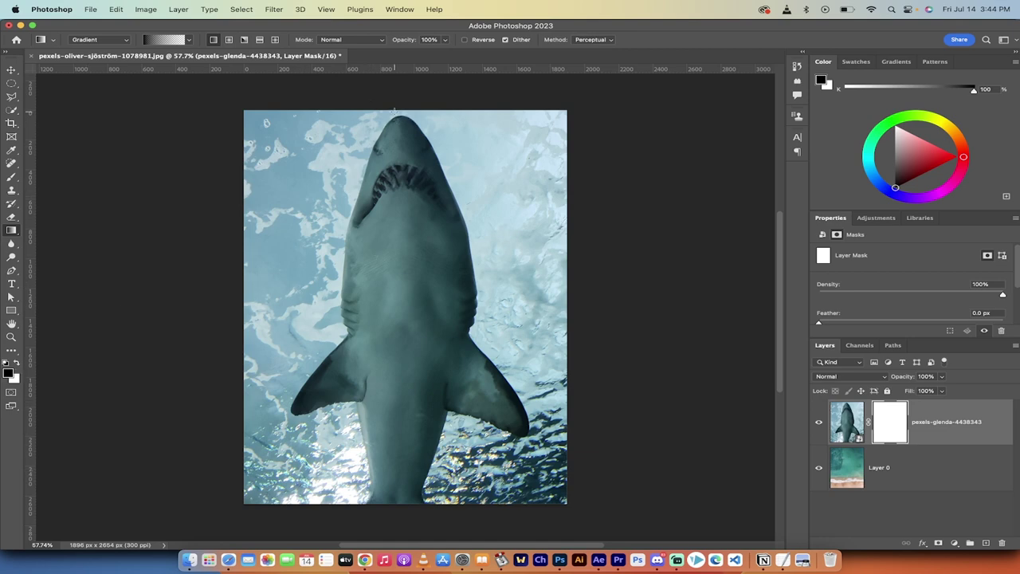
Drag a vertical mask gradient from the image bottom up to the fins, about 89.67° at 133% scale.
{"action": "left_click_drag", "start_coordinate": [396, 110], "coordinate": [399, 526]}
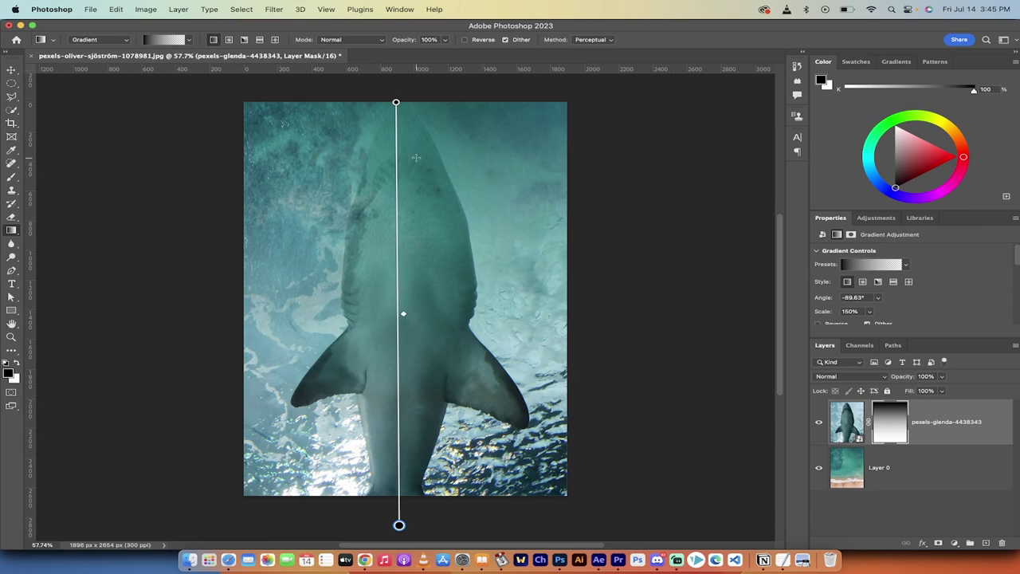
{"action": "scroll", "coordinate": [416, 157], "scroll_direction": "down", "scroll_amount": 3}
{"action": "scroll", "coordinate": [416, 157], "scroll_direction": "up", "scroll_amount": 3}
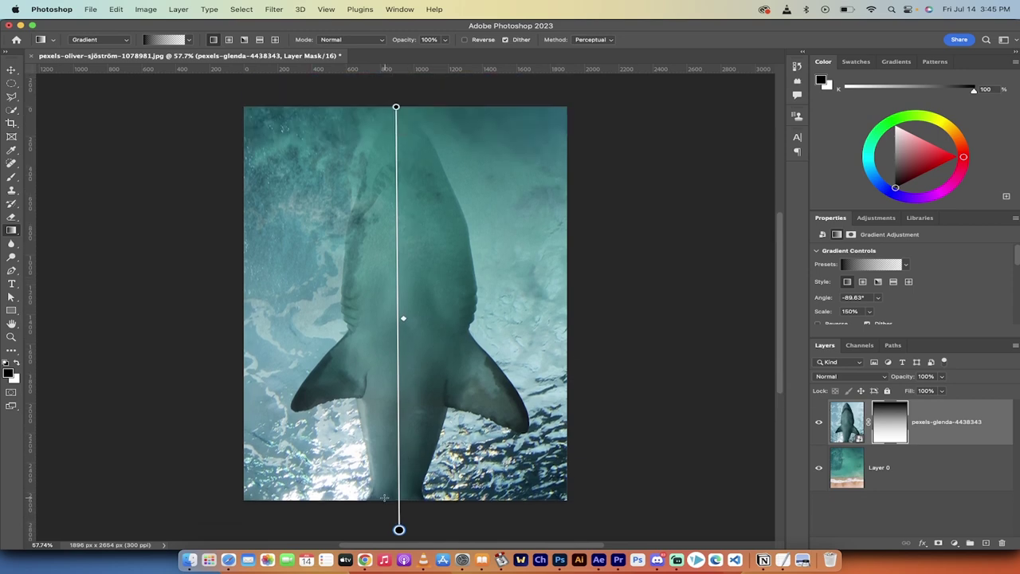
{"action": "left_click_drag", "start_coordinate": [383, 500], "coordinate": [386, 128]}
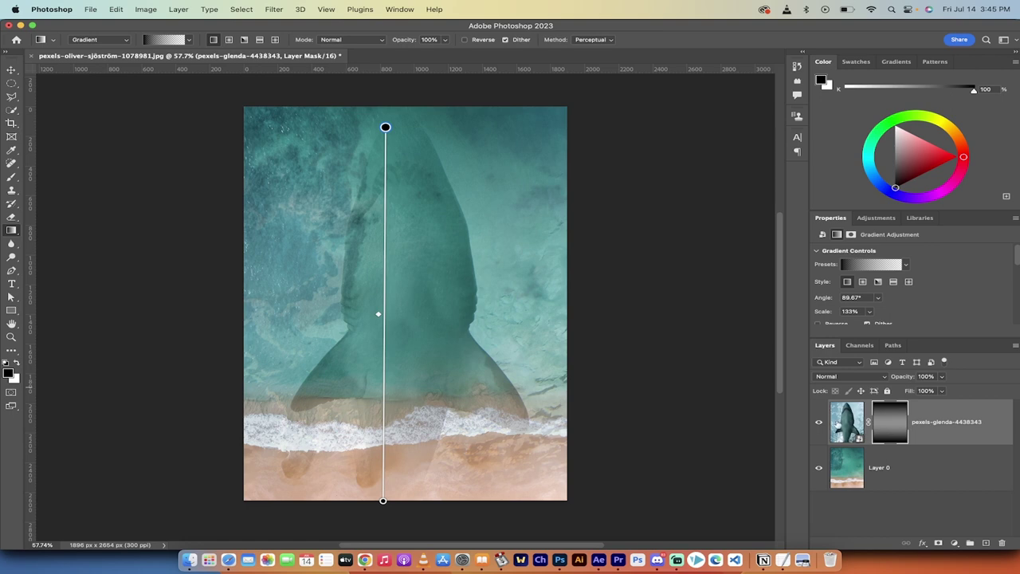
{"action": "left_click", "coordinate": [821, 425]}
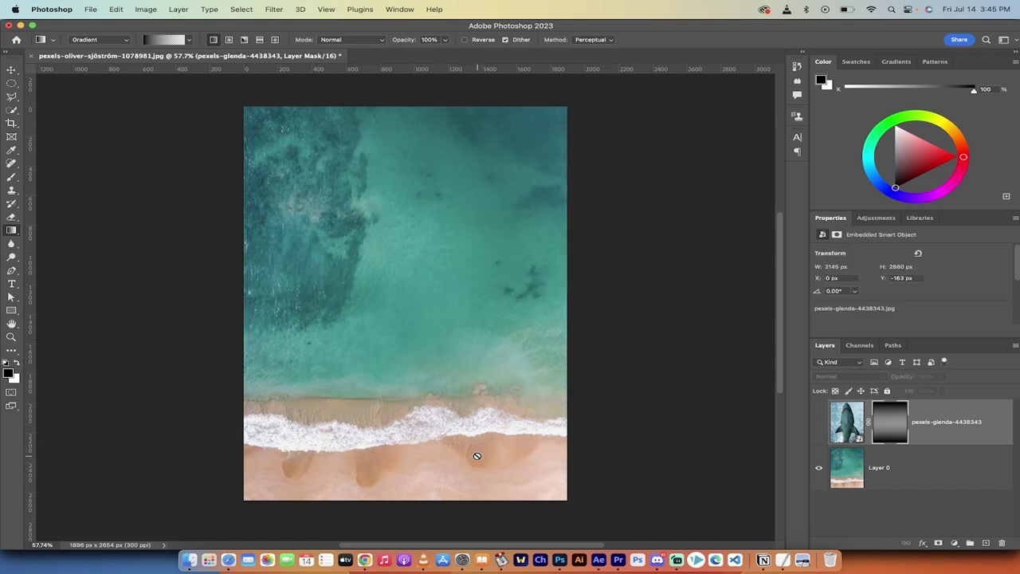
{"action": "left_click", "coordinate": [818, 428]}
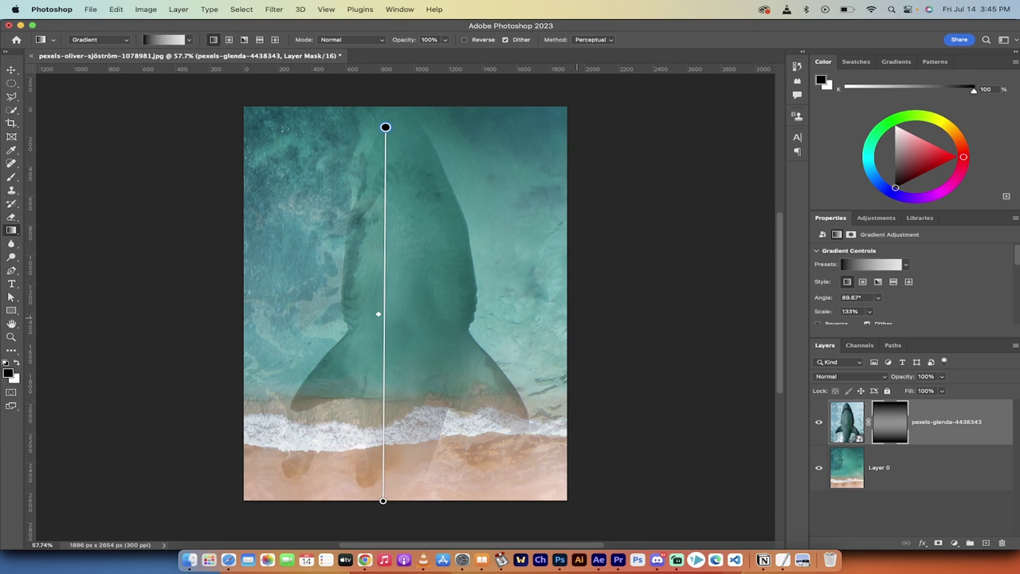
Target the shark layer's mask thumbnail and switch to the Brush tool.
{"action": "left_click", "coordinate": [11, 70]}
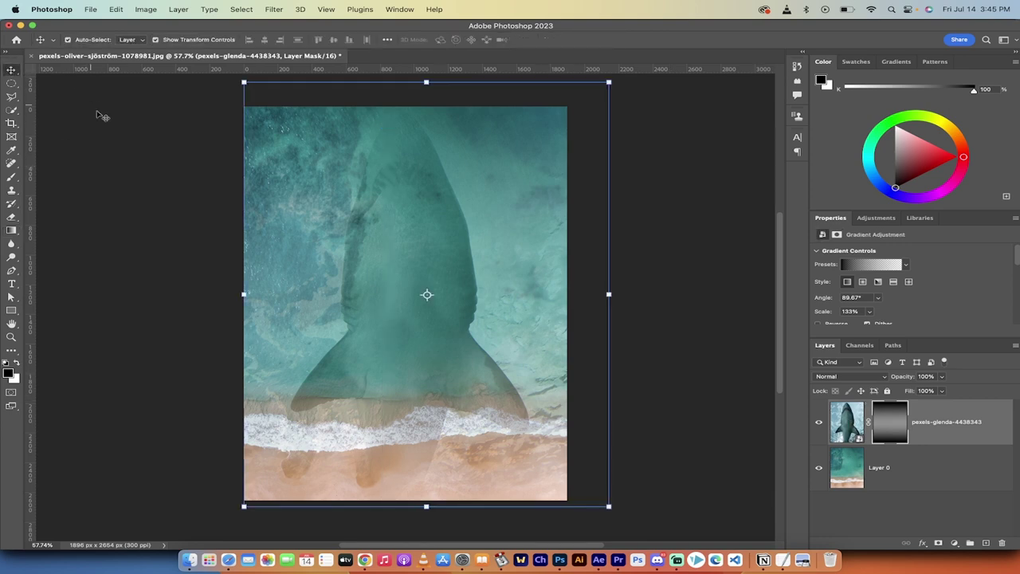
{"action": "left_click", "coordinate": [891, 427]}
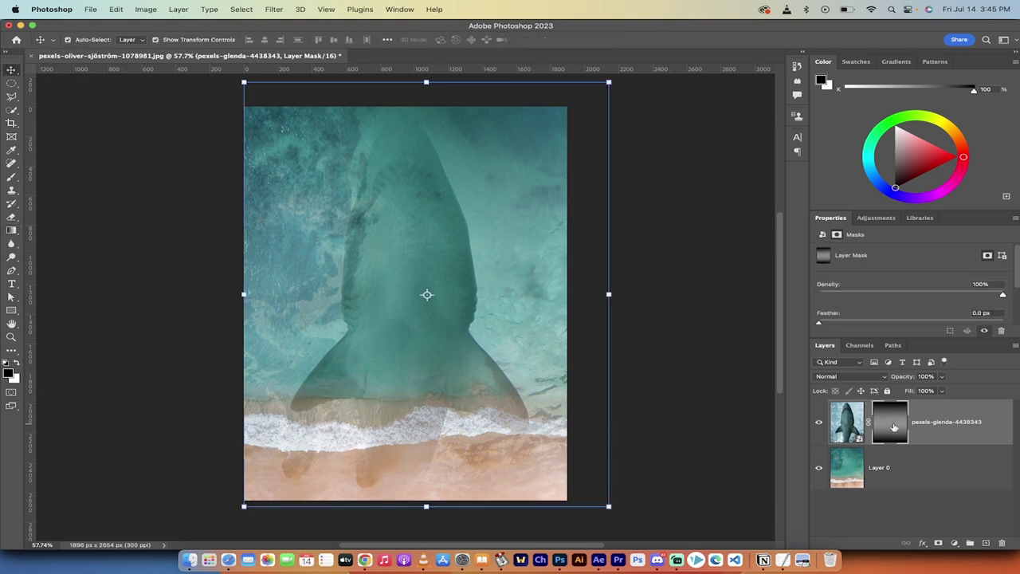
{"action": "left_click", "coordinate": [861, 429]}
{"action": "left_click", "coordinate": [894, 428]}
{"action": "left_click", "coordinate": [845, 421]}
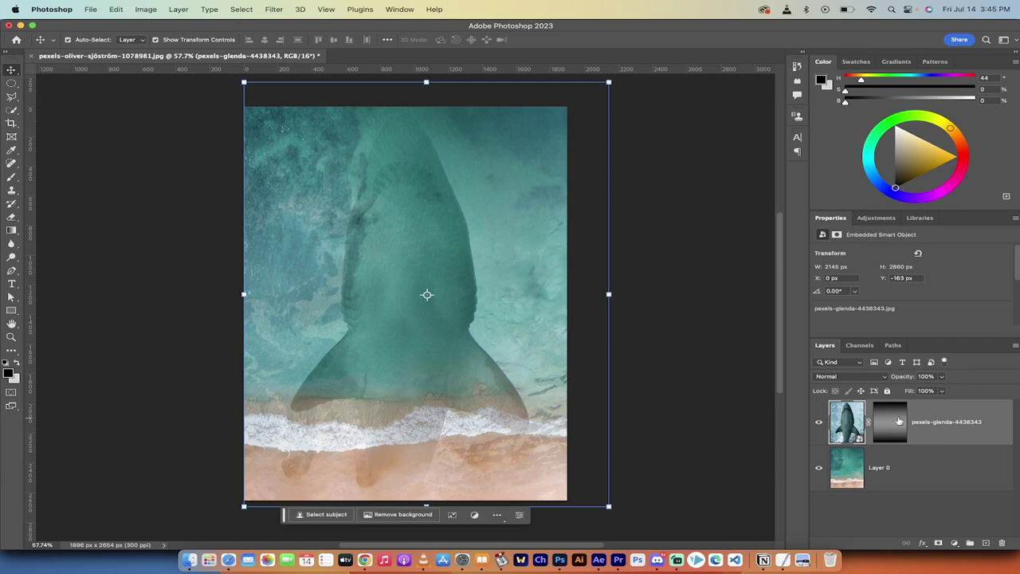
{"action": "left_click", "coordinate": [897, 421]}
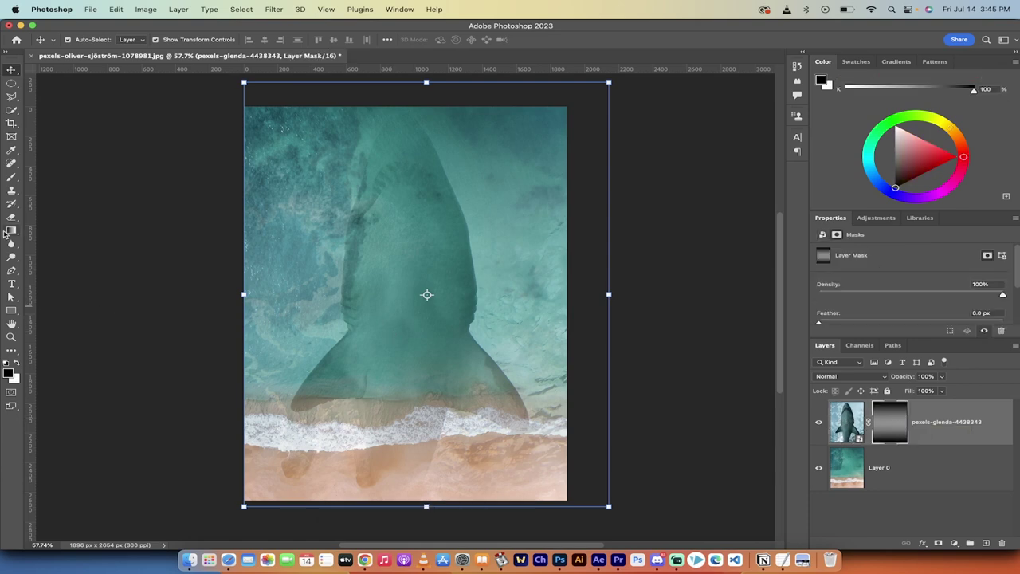
{"action": "left_click_drag", "start_coordinate": [12, 176], "coordinate": [50, 175]}
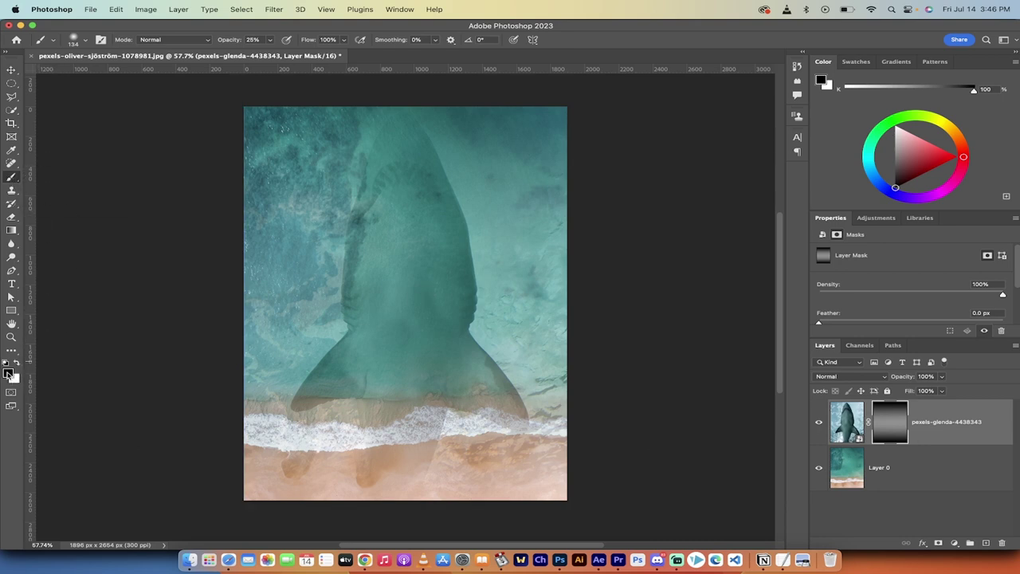
Confirm the Soft Round brush preset and set the brush opacity to 30%.
{"action": "left_click", "coordinate": [269, 41]}
{"action": "left_click", "coordinate": [85, 40]}
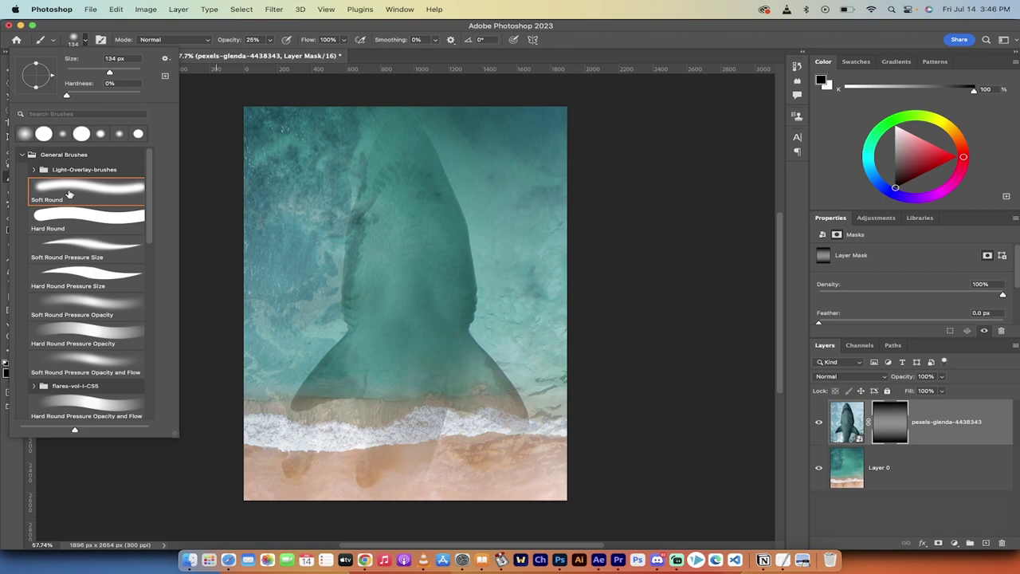
{"action": "left_click", "coordinate": [88, 40]}
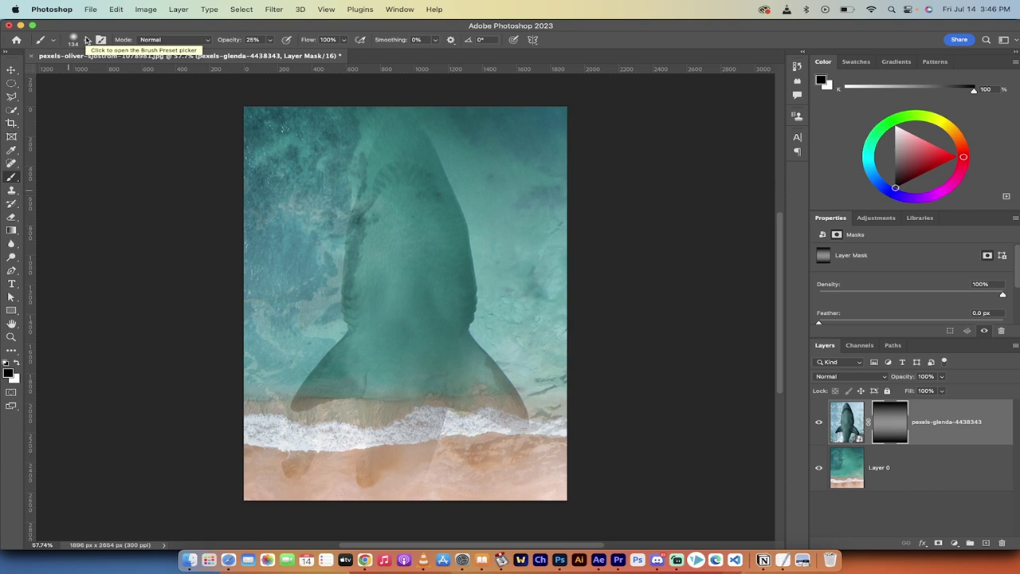
{"action": "left_click", "coordinate": [88, 41]}
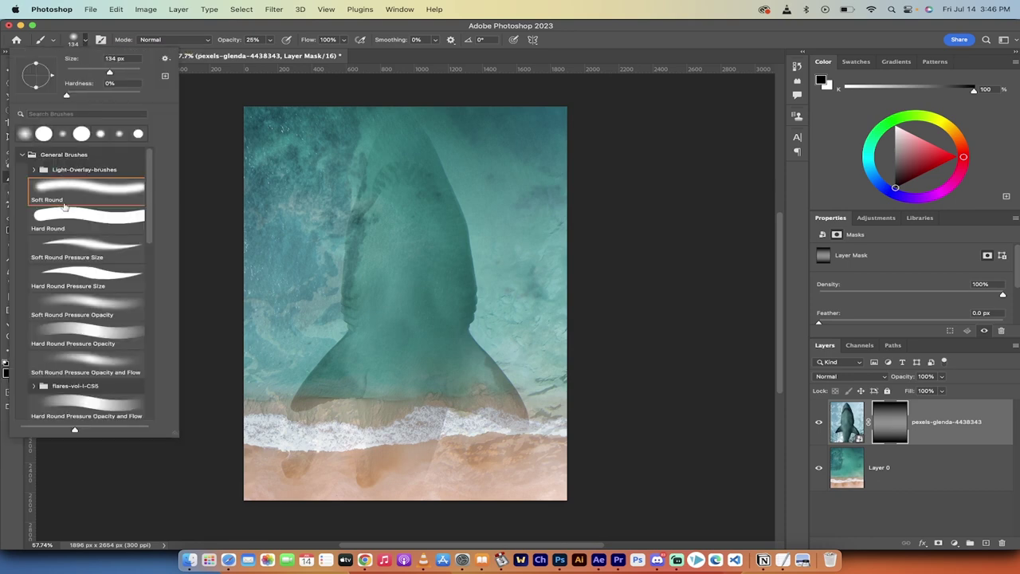
{"action": "left_click", "coordinate": [84, 42]}
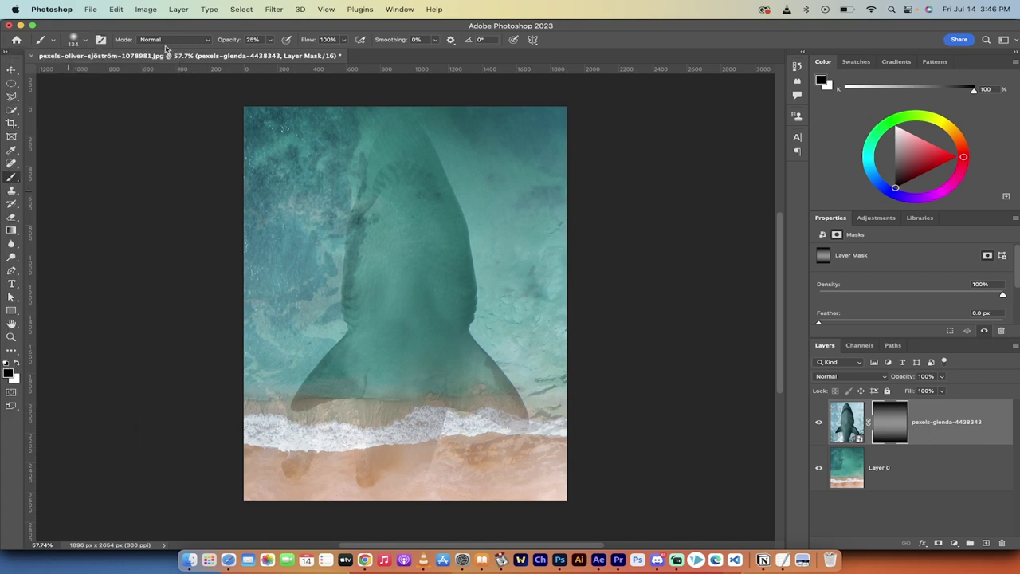
{"action": "left_click", "coordinate": [269, 40]}
{"action": "left_click_drag", "start_coordinate": [271, 52], "coordinate": [235, 53]}
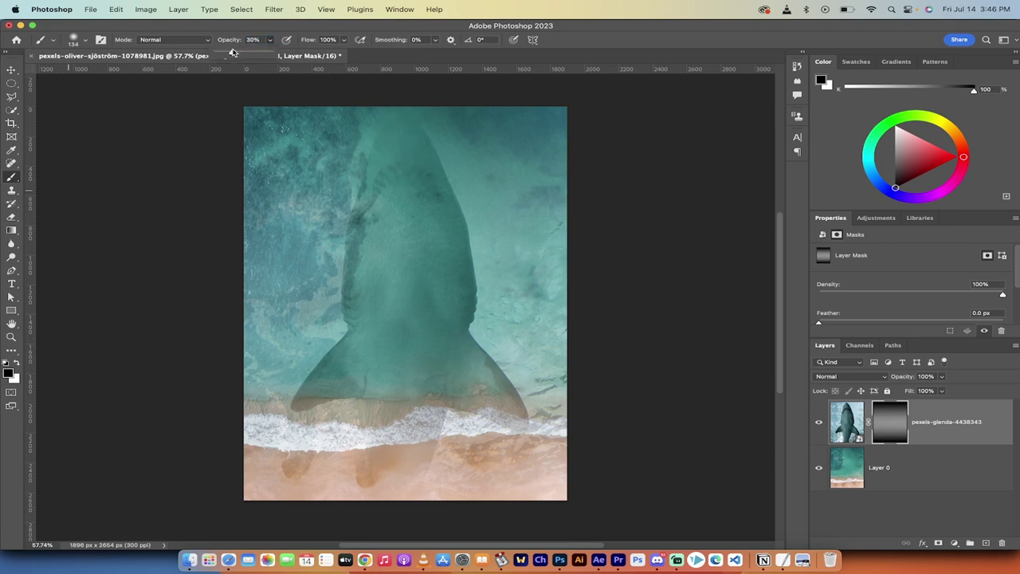
{"action": "left_click", "coordinate": [270, 40]}
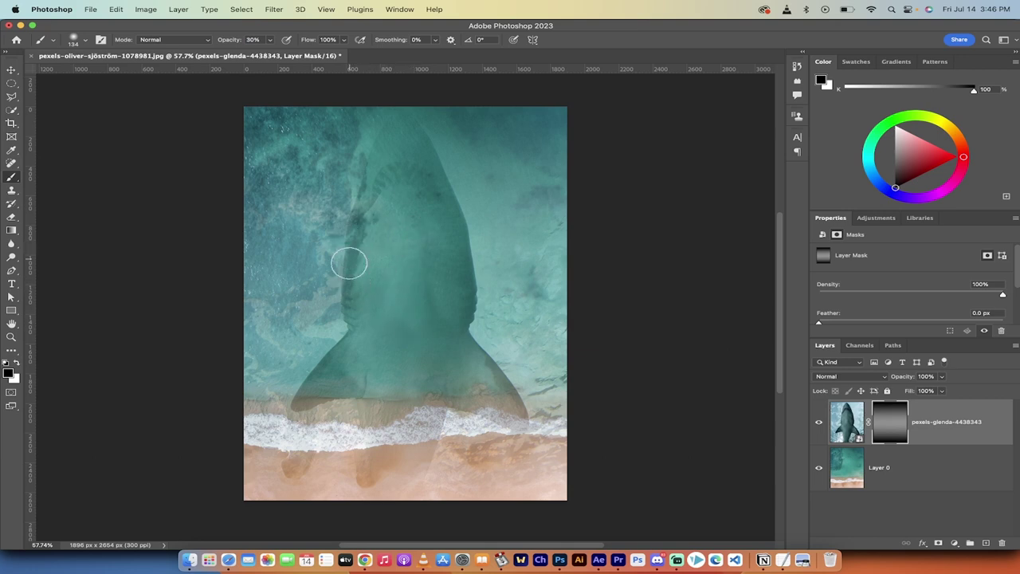
Undo the first black stroke on the mask and make white the foreground colour.
{"action": "mouse_move", "coordinate": [423, 175]}
{"action": "left_mouse_down"}
{"action": "mouse_move", "coordinate": [411, 157]}
{"action": "mouse_move", "coordinate": [412, 186]}
{"action": "left_mouse_up"}
{"action": "key", "text": "super+z"}
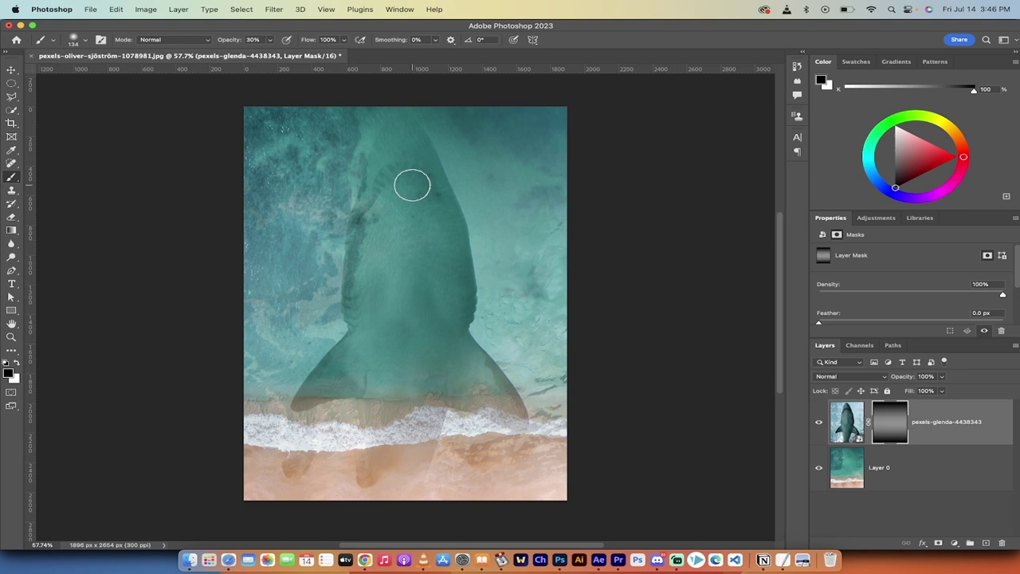
{"action": "left_click", "coordinate": [17, 364]}
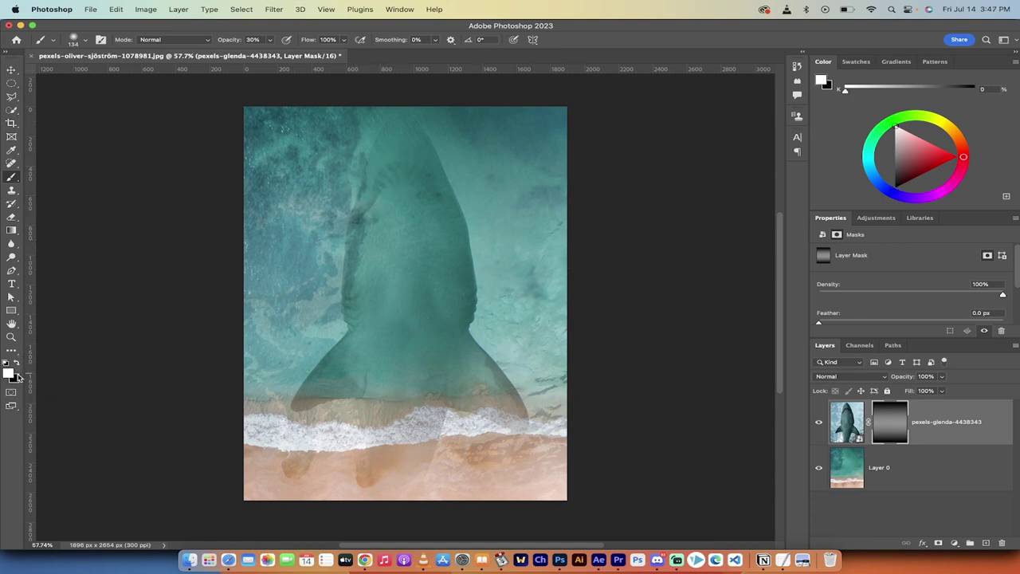
Paint white on the mask over the shark's head, mouth, teeth, snout and body to reveal them.
{"action": "mouse_move", "coordinate": [391, 252]}
{"action": "left_mouse_down"}
{"action": "mouse_move", "coordinate": [380, 159]}
{"action": "mouse_move", "coordinate": [391, 140]}
{"action": "mouse_move", "coordinate": [409, 157]}
{"action": "left_mouse_up"}
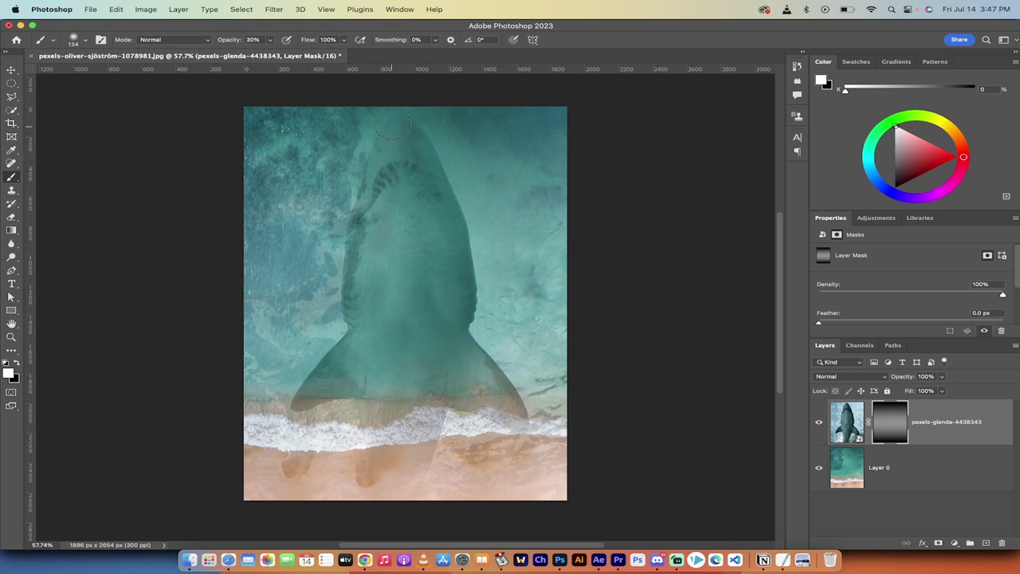
{"action": "mouse_move", "coordinate": [415, 148]}
{"action": "left_mouse_down"}
{"action": "mouse_move", "coordinate": [428, 195]}
{"action": "mouse_move", "coordinate": [397, 175]}
{"action": "mouse_move", "coordinate": [390, 199]}
{"action": "mouse_move", "coordinate": [395, 168]}
{"action": "mouse_move", "coordinate": [370, 210]}
{"action": "left_mouse_up"}
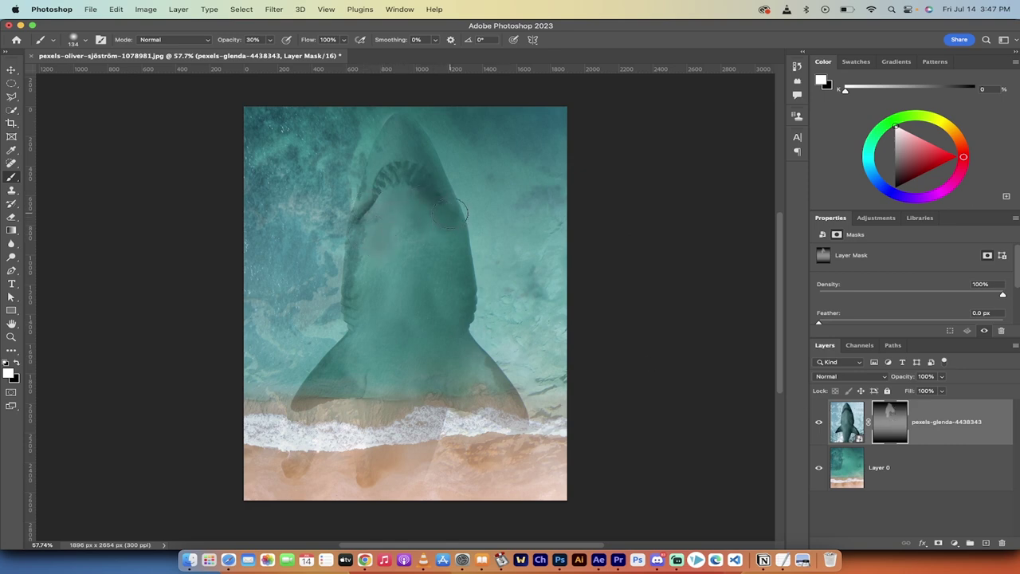
{"action": "mouse_move", "coordinate": [450, 213]}
{"action": "left_mouse_down"}
{"action": "mouse_move", "coordinate": [403, 278]}
{"action": "mouse_move", "coordinate": [401, 228]}
{"action": "mouse_move", "coordinate": [380, 237]}
{"action": "mouse_move", "coordinate": [364, 296]}
{"action": "mouse_move", "coordinate": [360, 268]}
{"action": "mouse_move", "coordinate": [360, 259]}
{"action": "mouse_move", "coordinate": [384, 303]}
{"action": "mouse_move", "coordinate": [404, 254]}
{"action": "mouse_move", "coordinate": [418, 252]}
{"action": "mouse_move", "coordinate": [440, 303]}
{"action": "mouse_move", "coordinate": [436, 232]}
{"action": "mouse_move", "coordinate": [454, 279]}
{"action": "mouse_move", "coordinate": [430, 224]}
{"action": "mouse_move", "coordinate": [386, 223]}
{"action": "mouse_move", "coordinate": [400, 300]}
{"action": "mouse_move", "coordinate": [384, 332]}
{"action": "mouse_move", "coordinate": [332, 374]}
{"action": "mouse_move", "coordinate": [391, 348]}
{"action": "mouse_move", "coordinate": [408, 366]}
{"action": "mouse_move", "coordinate": [375, 387]}
{"action": "mouse_move", "coordinate": [509, 397]}
{"action": "mouse_move", "coordinate": [468, 384]}
{"action": "mouse_move", "coordinate": [464, 363]}
{"action": "mouse_move", "coordinate": [484, 381]}
{"action": "mouse_move", "coordinate": [462, 356]}
{"action": "mouse_move", "coordinate": [487, 377]}
{"action": "mouse_move", "coordinate": [445, 304]}
{"action": "left_mouse_up"}
{"action": "mouse_move", "coordinate": [405, 353]}
{"action": "left_mouse_down"}
{"action": "mouse_move", "coordinate": [420, 378]}
{"action": "mouse_move", "coordinate": [411, 381]}
{"action": "mouse_move", "coordinate": [372, 331]}
{"action": "mouse_move", "coordinate": [383, 315]}
{"action": "mouse_move", "coordinate": [374, 314]}
{"action": "mouse_move", "coordinate": [368, 349]}
{"action": "mouse_move", "coordinate": [398, 244]}
{"action": "left_mouse_up"}
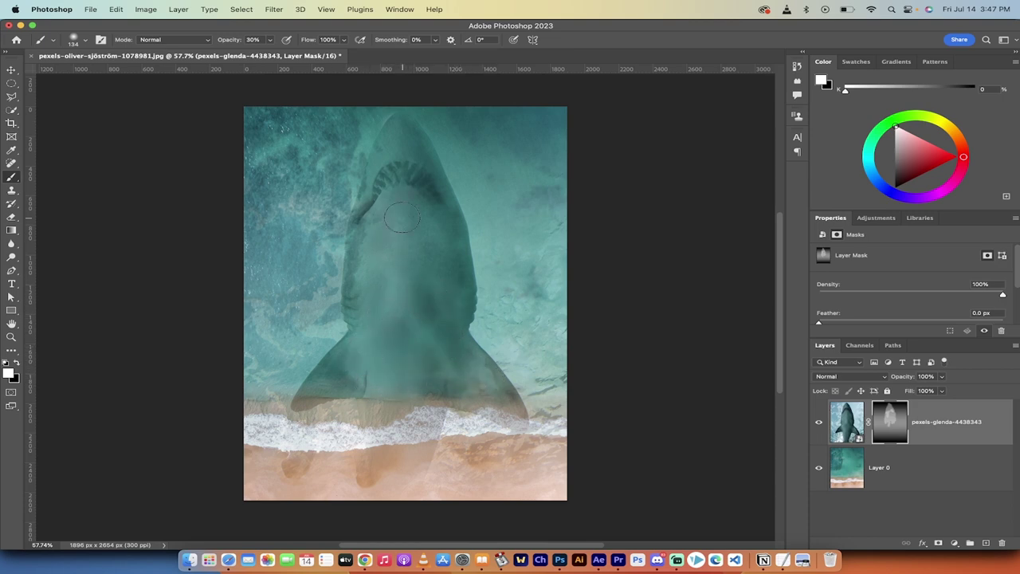
{"action": "left_click_drag", "start_coordinate": [389, 165], "coordinate": [421, 184]}
{"action": "mouse_move", "coordinate": [401, 130]}
{"action": "left_mouse_down"}
{"action": "mouse_move", "coordinate": [378, 169]}
{"action": "mouse_move", "coordinate": [414, 149]}
{"action": "mouse_move", "coordinate": [435, 189]}
{"action": "mouse_move", "coordinate": [381, 191]}
{"action": "mouse_move", "coordinate": [377, 162]}
{"action": "mouse_move", "coordinate": [370, 237]}
{"action": "mouse_move", "coordinate": [401, 230]}
{"action": "mouse_move", "coordinate": [400, 215]}
{"action": "mouse_move", "coordinate": [403, 342]}
{"action": "mouse_move", "coordinate": [454, 364]}
{"action": "mouse_move", "coordinate": [357, 372]}
{"action": "mouse_move", "coordinate": [404, 375]}
{"action": "mouse_move", "coordinate": [381, 376]}
{"action": "left_mouse_up"}
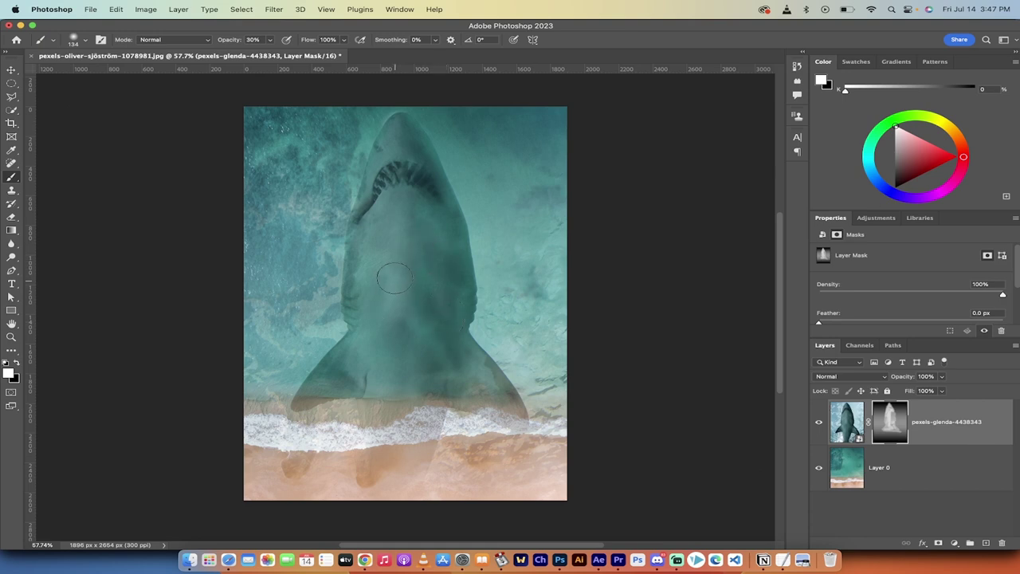
{"action": "mouse_move", "coordinate": [396, 268]}
{"action": "left_mouse_down"}
{"action": "mouse_move", "coordinate": [399, 319]}
{"action": "mouse_move", "coordinate": [358, 366]}
{"action": "left_mouse_up"}
Compare the beach without the shark, then paint black on the mask over the waves below the tail.
{"action": "scroll", "coordinate": [372, 446], "scroll_direction": "up", "scroll_amount": 1}
{"action": "scroll", "coordinate": [372, 446], "scroll_direction": "up", "scroll_amount": 3}
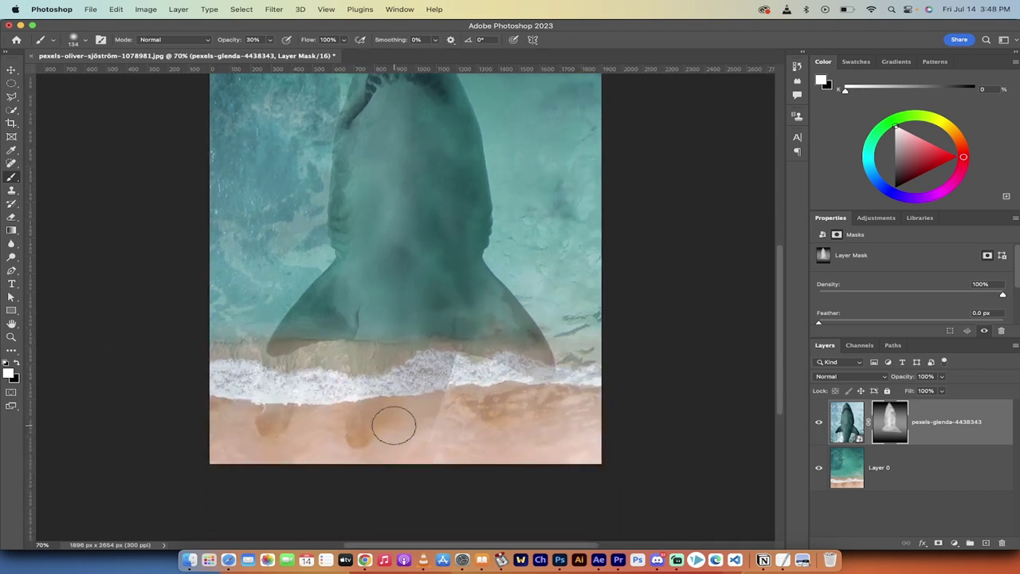
{"action": "left_click", "coordinate": [818, 422]}
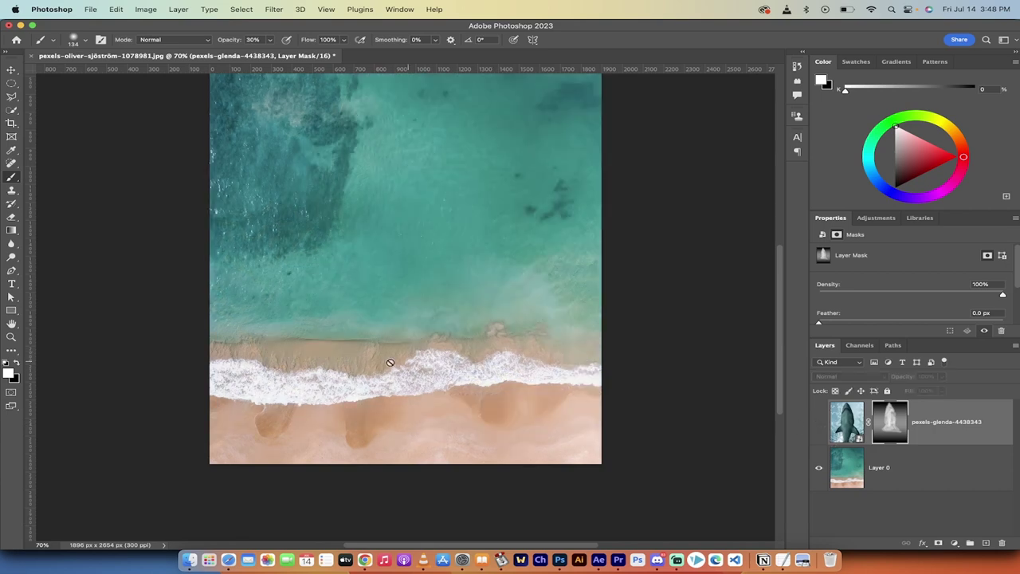
{"action": "left_click", "coordinate": [820, 424]}
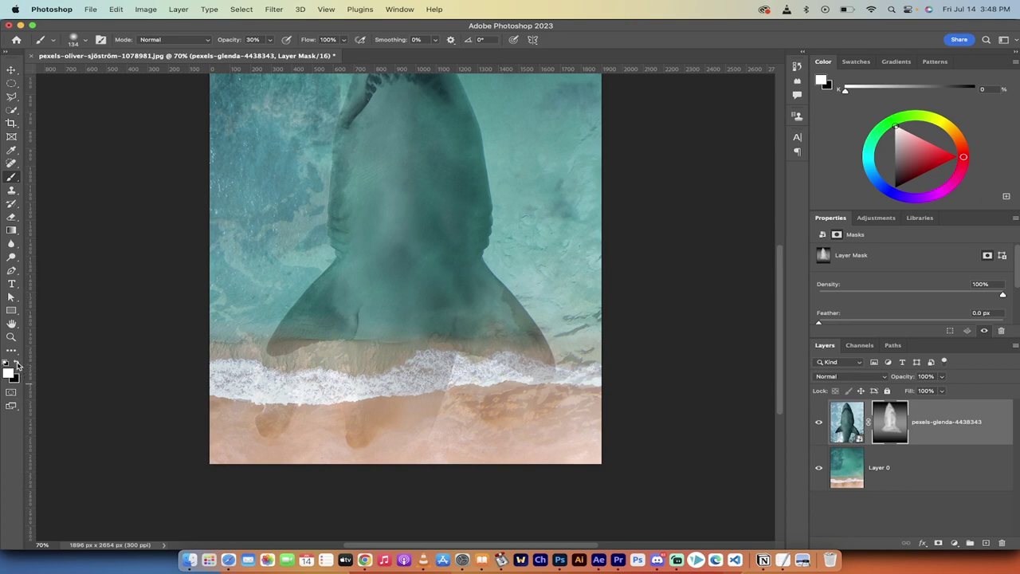
{"action": "left_click", "coordinate": [18, 364]}
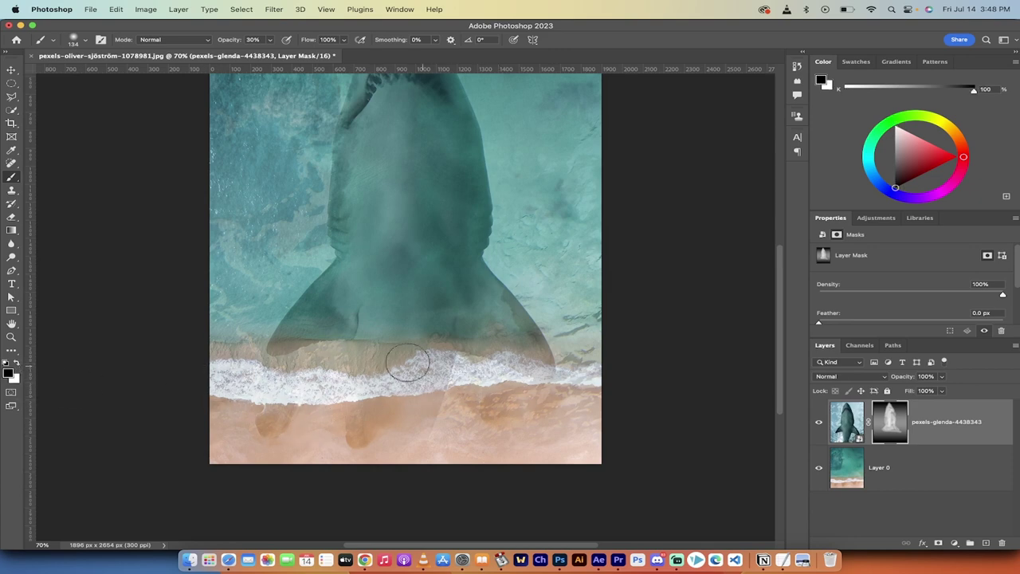
{"action": "left_click_drag", "start_coordinate": [387, 358], "coordinate": [553, 346]}
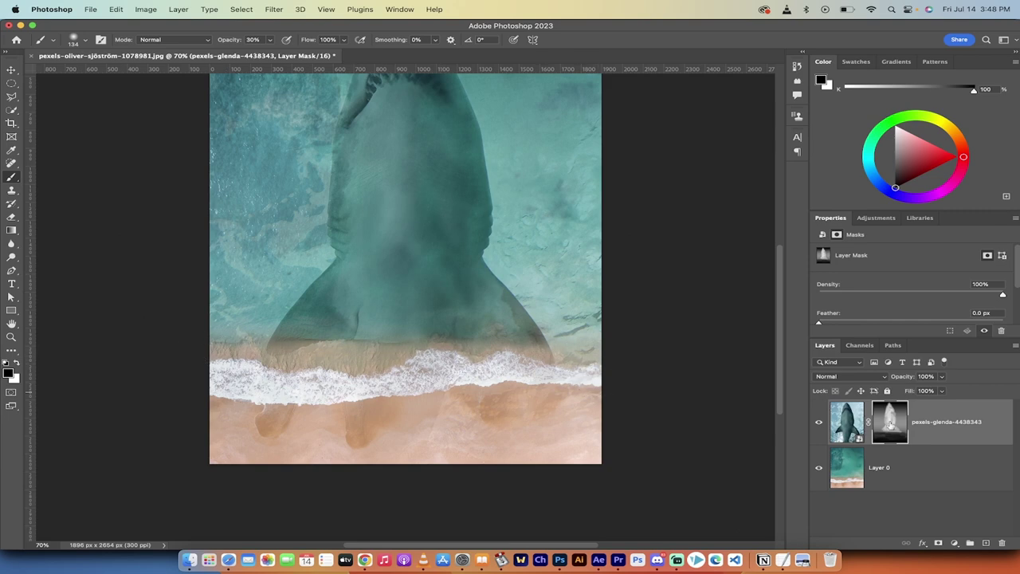
{"action": "left_click", "coordinate": [819, 421]}
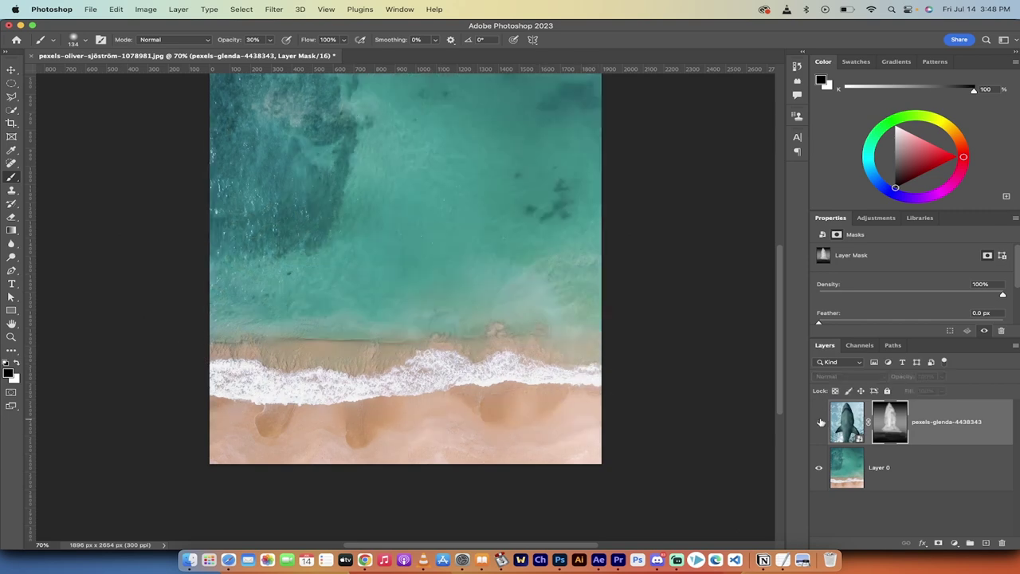
{"action": "left_click", "coordinate": [887, 425], "text": "shift"}
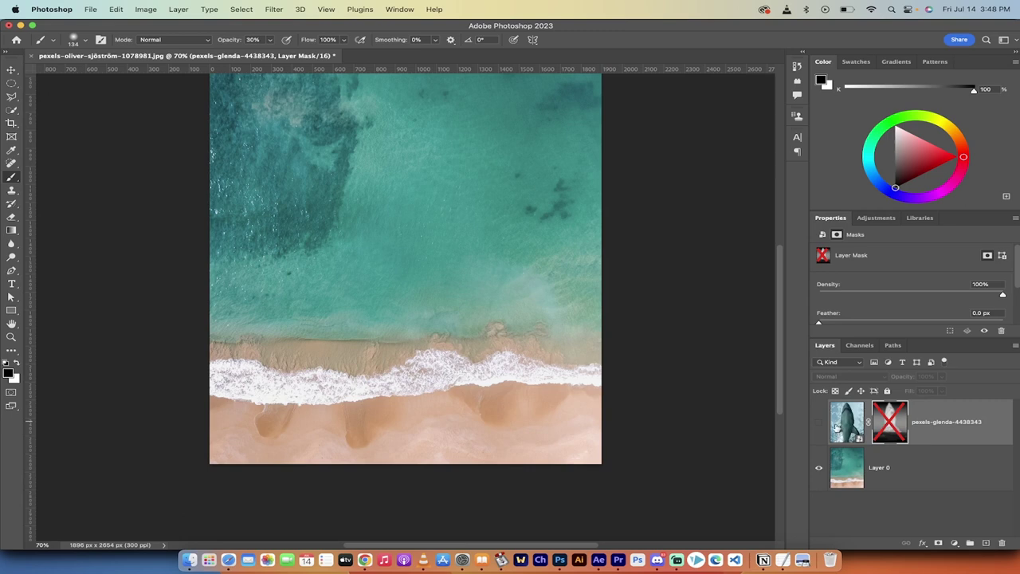
{"action": "left_click", "coordinate": [819, 428]}
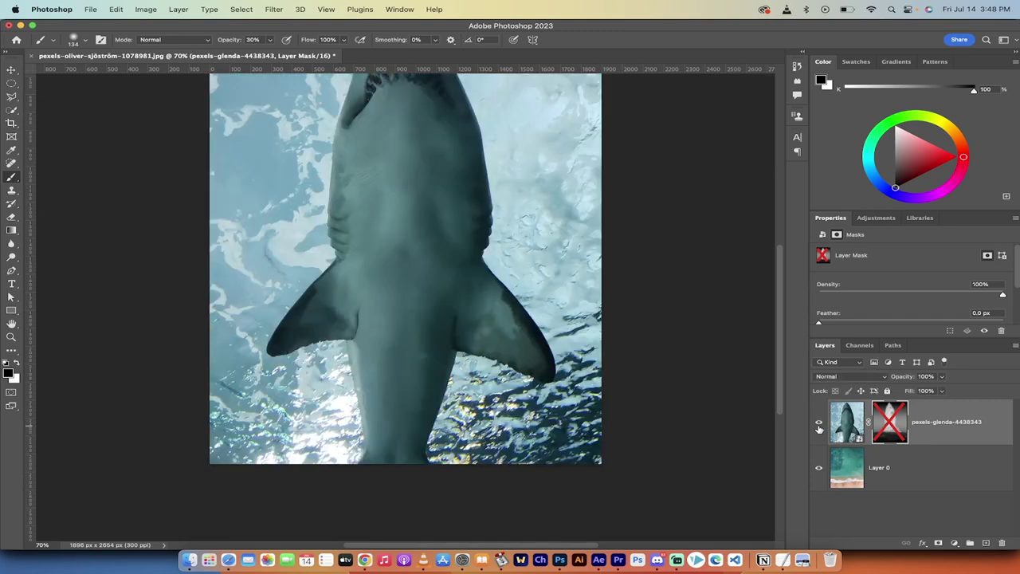
{"action": "left_click", "coordinate": [898, 421], "text": "shift"}
{"action": "left_click", "coordinate": [891, 422], "text": "shift"}
{"action": "left_click", "coordinate": [891, 423], "text": "shift"}
Paint white on the shark's layer mask to restore the right and left tail-fin edges above the surf.
{"action": "scroll", "coordinate": [628, 404], "scroll_direction": "down", "scroll_amount": 2}
{"action": "scroll", "coordinate": [628, 404], "scroll_direction": "down", "scroll_amount": 1}
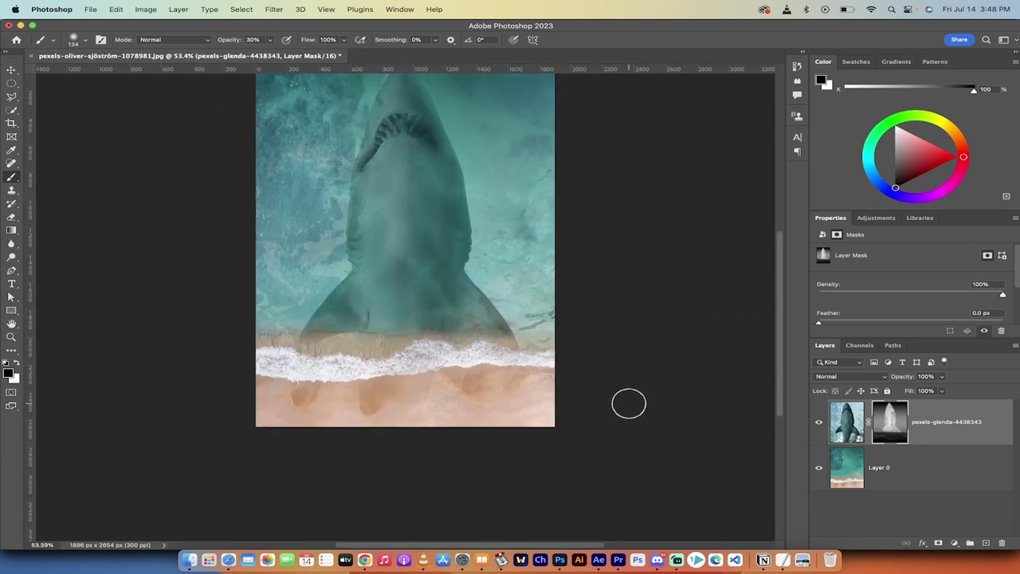
{"action": "scroll", "coordinate": [576, 405], "scroll_direction": "up", "scroll_amount": 3}
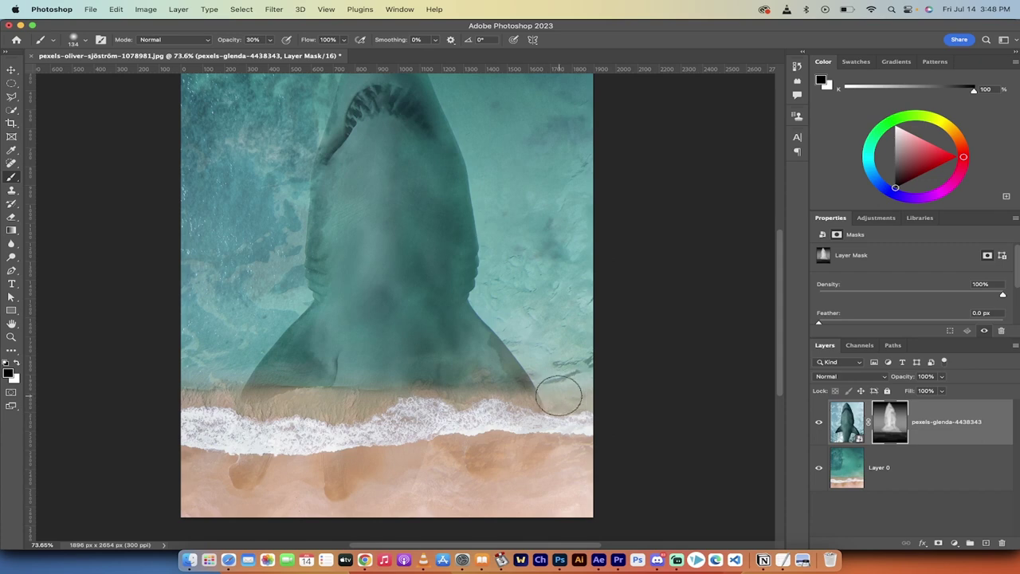
{"action": "left_click", "coordinate": [16, 362]}
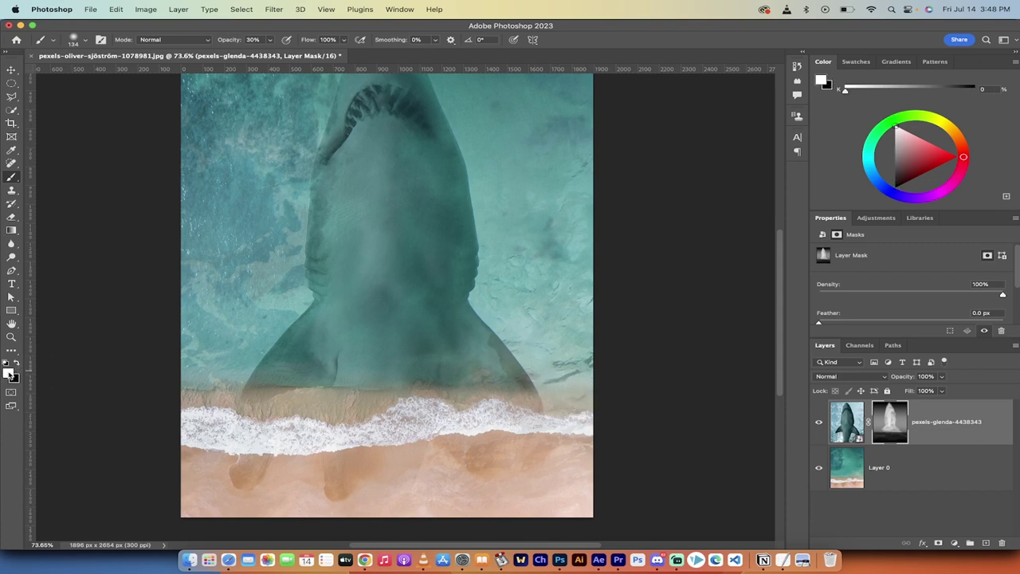
{"action": "mouse_move", "coordinate": [532, 424]}
{"action": "left_mouse_down"}
{"action": "mouse_move", "coordinate": [558, 364]}
{"action": "mouse_move", "coordinate": [588, 391]}
{"action": "mouse_move", "coordinate": [564, 403]}
{"action": "mouse_move", "coordinate": [570, 397]}
{"action": "left_mouse_up"}
{"action": "scroll", "coordinate": [570, 397], "scroll_direction": "left", "scroll_amount": 5}
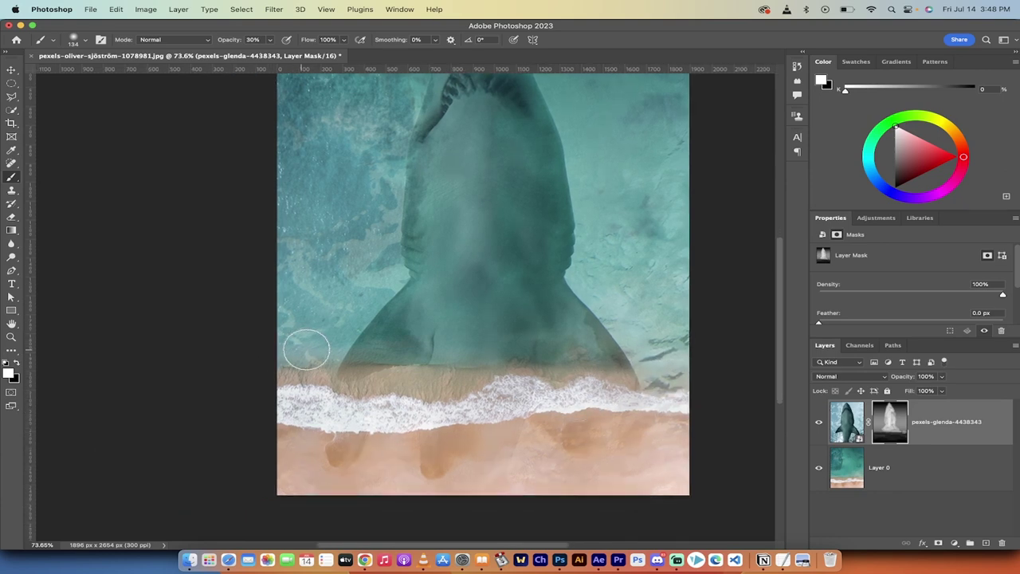
{"action": "mouse_move", "coordinate": [321, 363]}
{"action": "left_mouse_down"}
{"action": "mouse_move", "coordinate": [269, 375]}
{"action": "mouse_move", "coordinate": [325, 357]}
{"action": "mouse_move", "coordinate": [294, 368]}
{"action": "mouse_move", "coordinate": [280, 358]}
{"action": "left_mouse_up"}
{"action": "scroll", "coordinate": [613, 341], "scroll_direction": "down", "scroll_amount": 2}
{"action": "scroll", "coordinate": [582, 332], "scroll_direction": "up", "scroll_amount": 1}
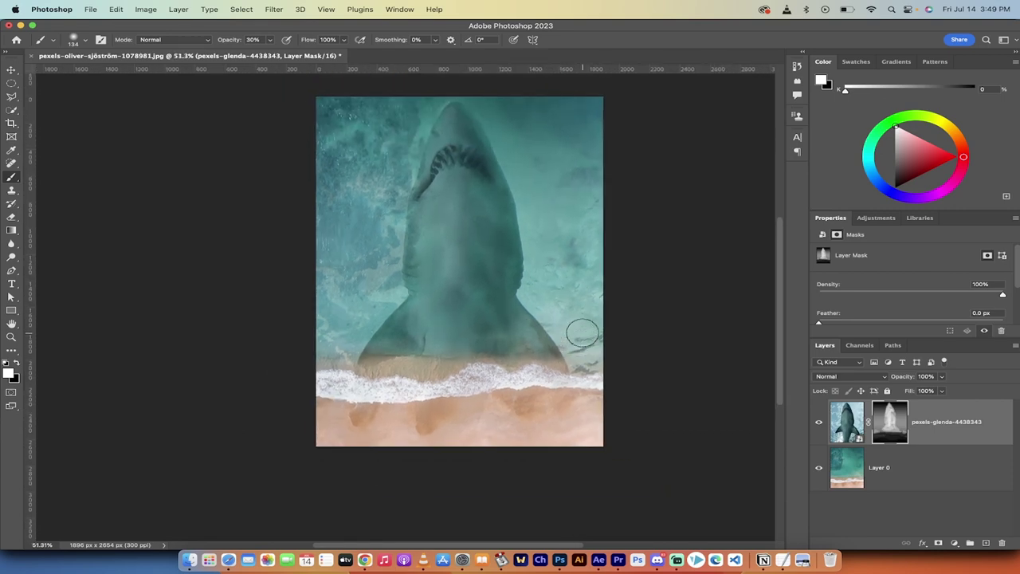